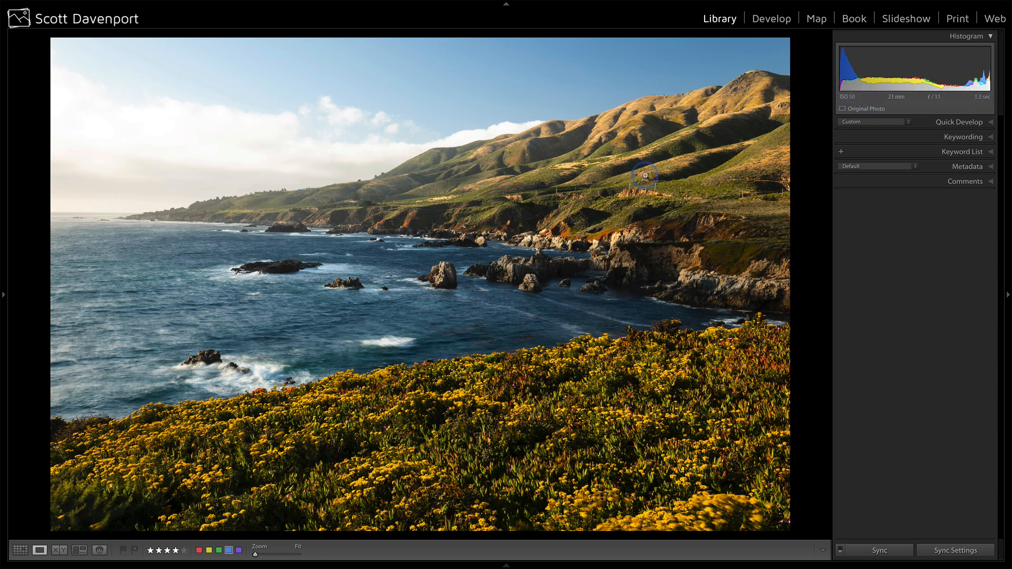
Step: Compare the two coastal exposures and open both selected photos as layers in ON1 Layers 2018
{"action": "key", "text": "Right"}
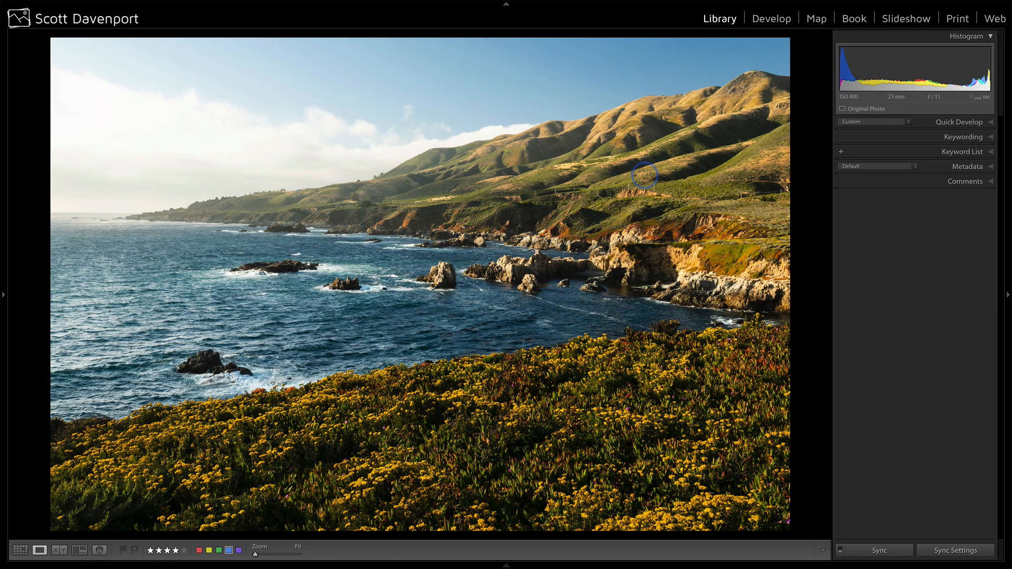
{"action": "key", "text": "Right"}
{"action": "key", "text": "Left"}
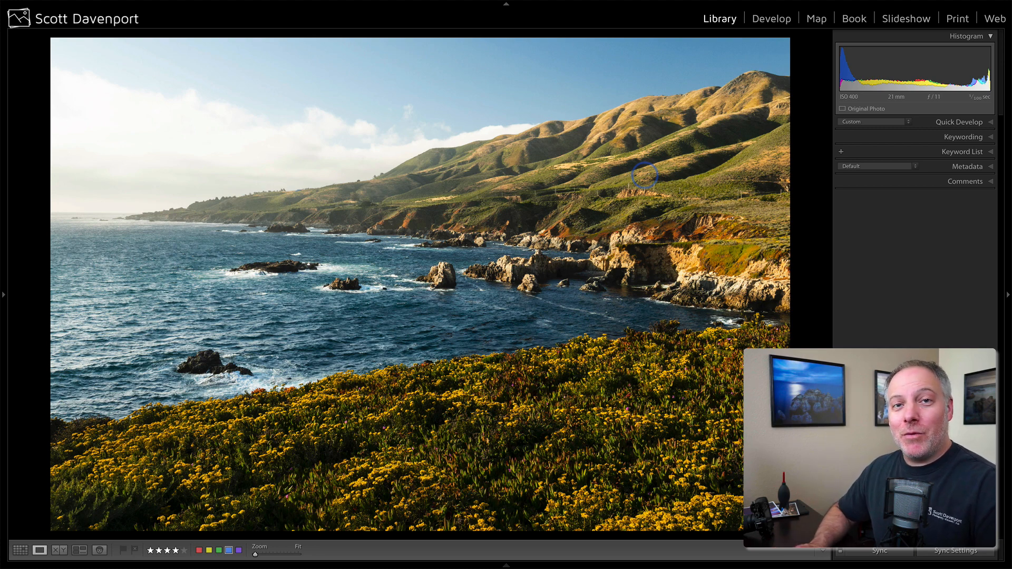
{"action": "key", "text": "g"}
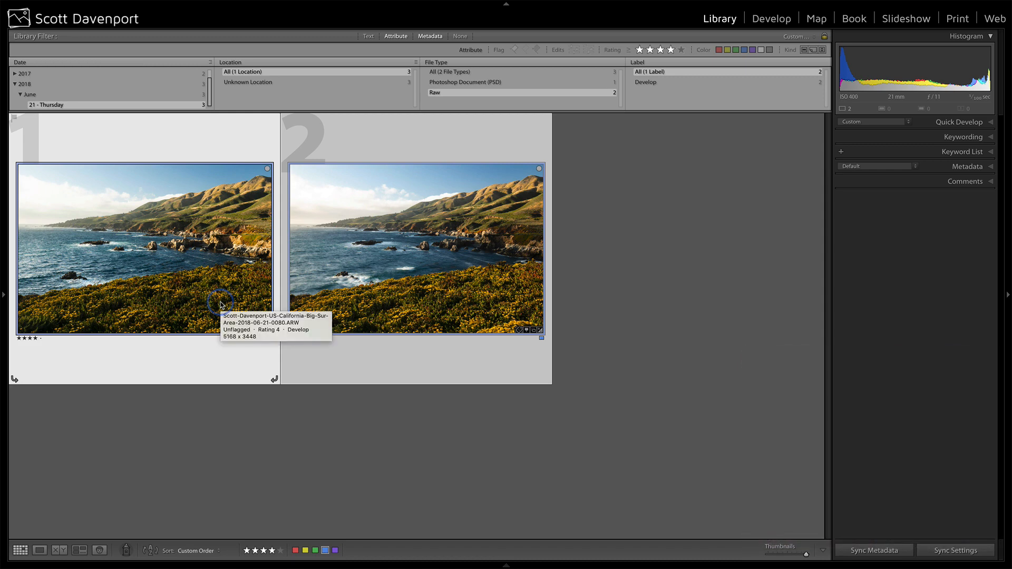
{"action": "left_click", "coordinate": [77, 5]}
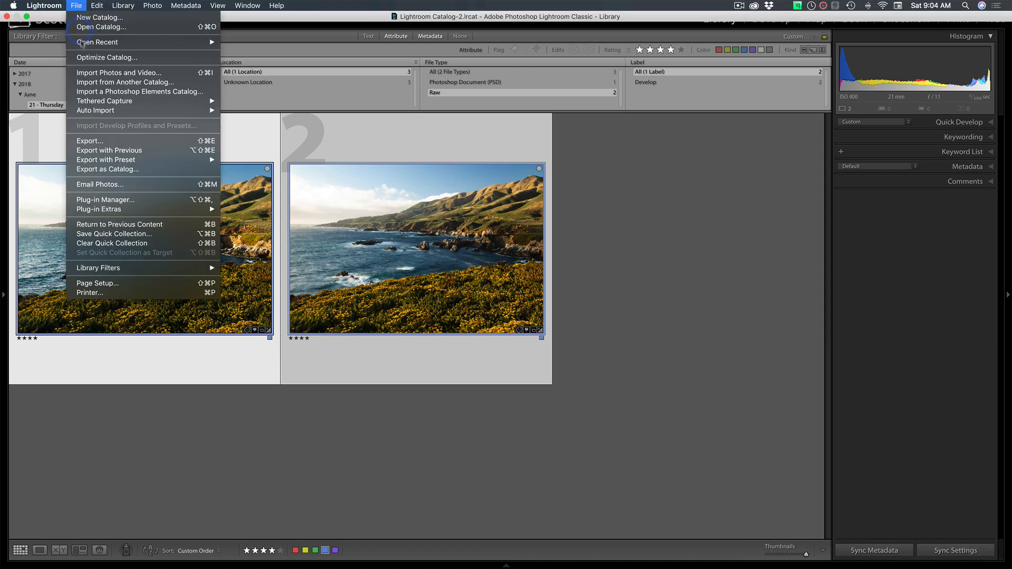
{"action": "mouse_move", "coordinate": [107, 211]}
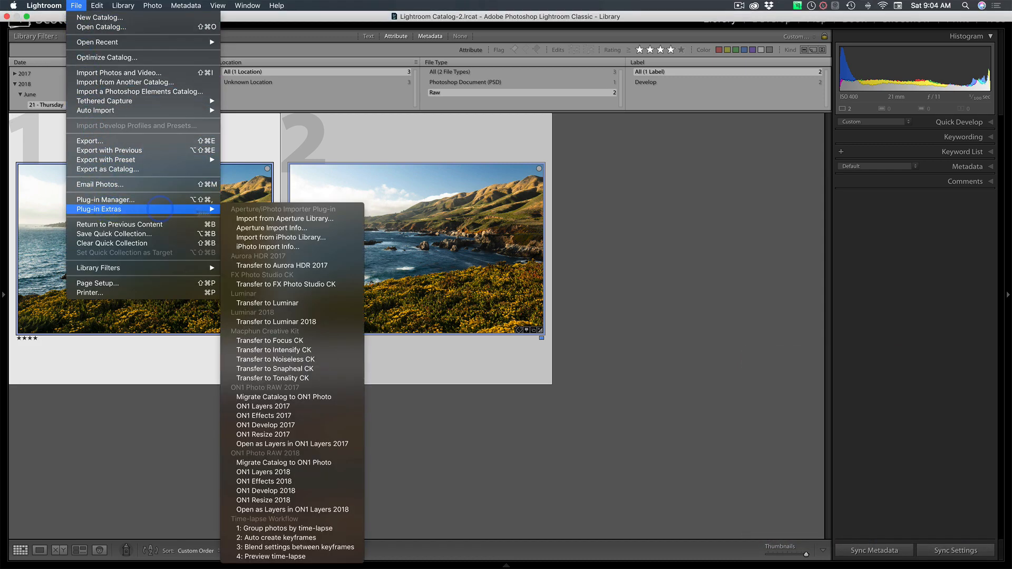
{"action": "left_click", "coordinate": [352, 509]}
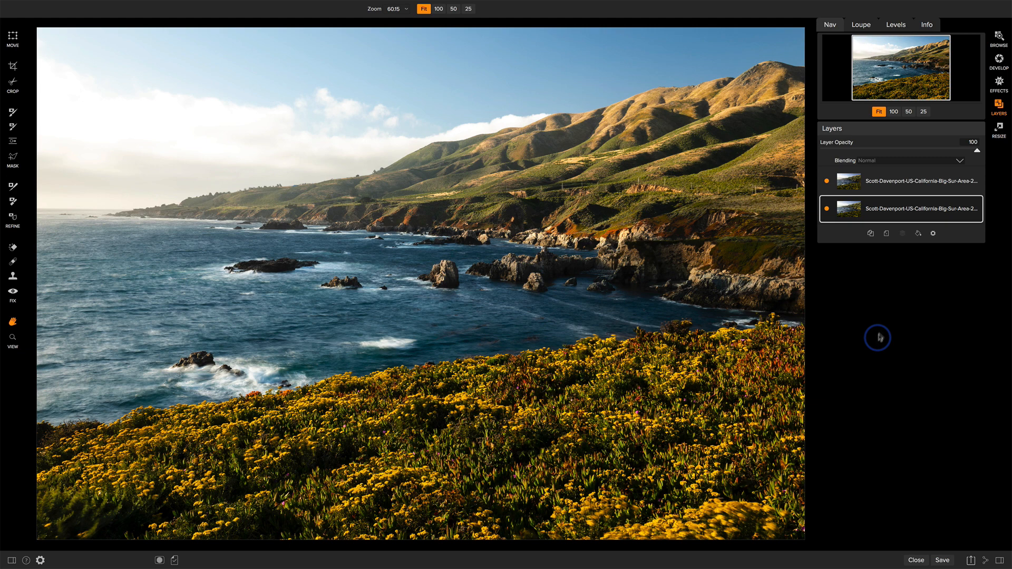
Step: Rename the upper photo layer as "Ocean & SKy"
{"action": "left_click", "coordinate": [895, 190]}
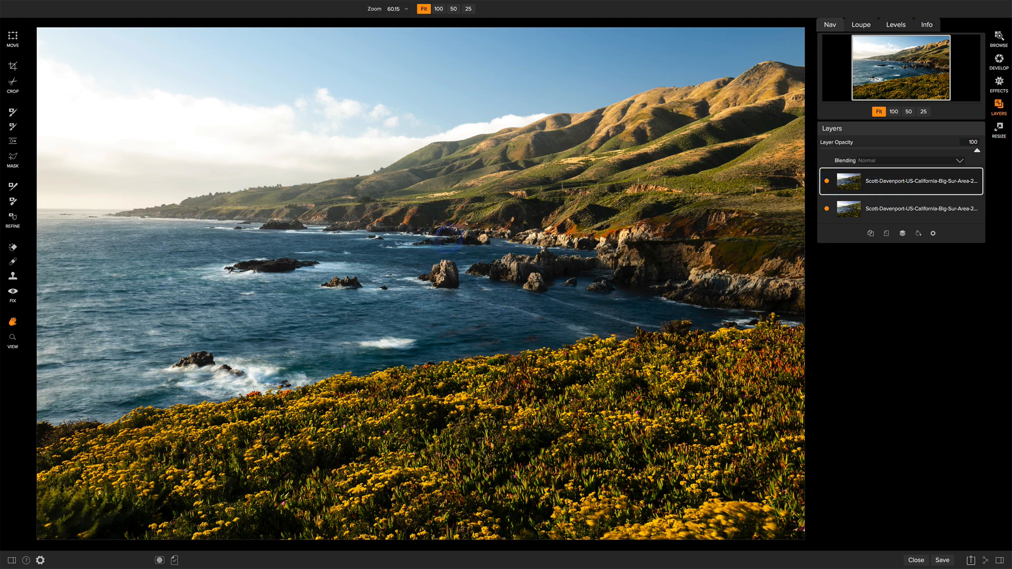
{"action": "double_click", "coordinate": [903, 183]}
{"action": "type", "text": "Ocean & Sky"}
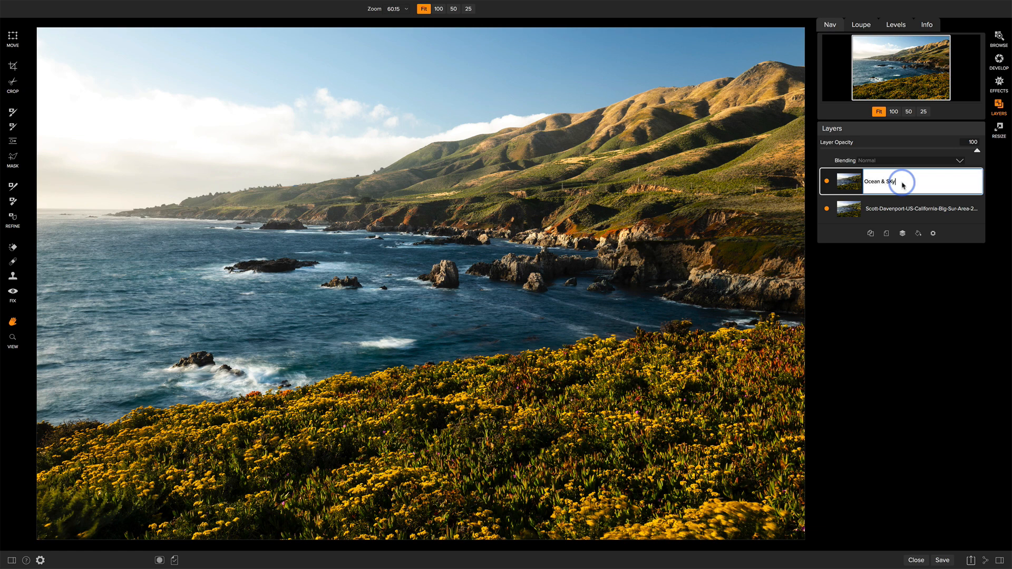
{"action": "key", "text": "Return"}
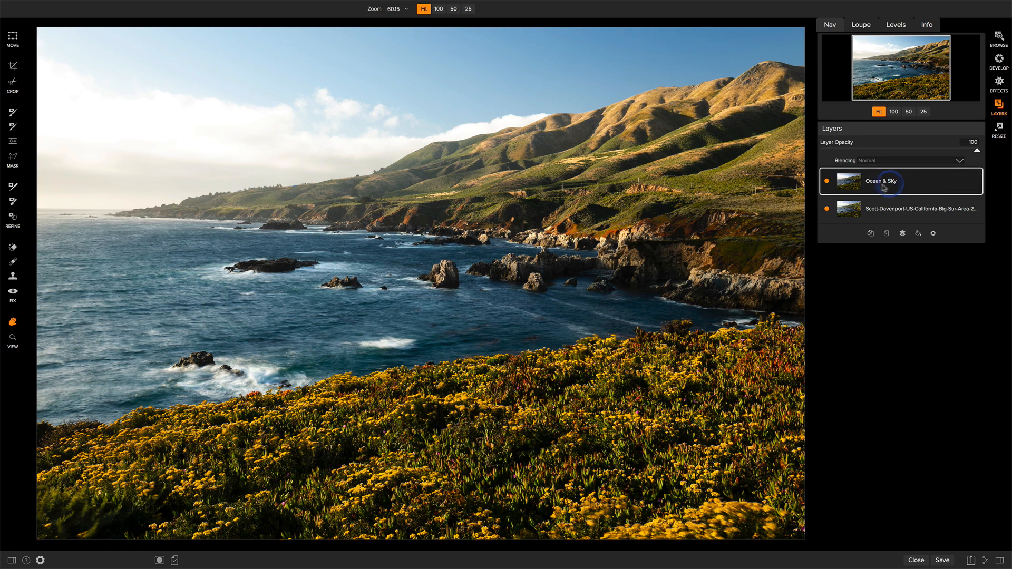
Step: Hide the Ocean & SKy layer and rename the lower photo layer as "Foreground"
{"action": "left_click", "coordinate": [840, 191]}
{"action": "left_click", "coordinate": [827, 182]}
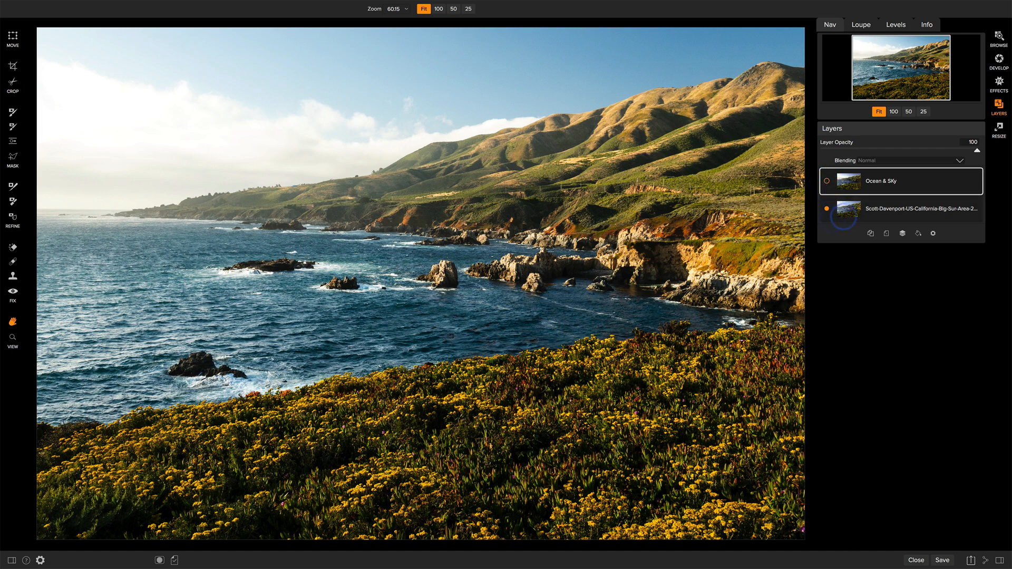
{"action": "left_click", "coordinate": [897, 208]}
{"action": "double_click", "coordinate": [923, 211]}
{"action": "type", "text": "Foregrou"}
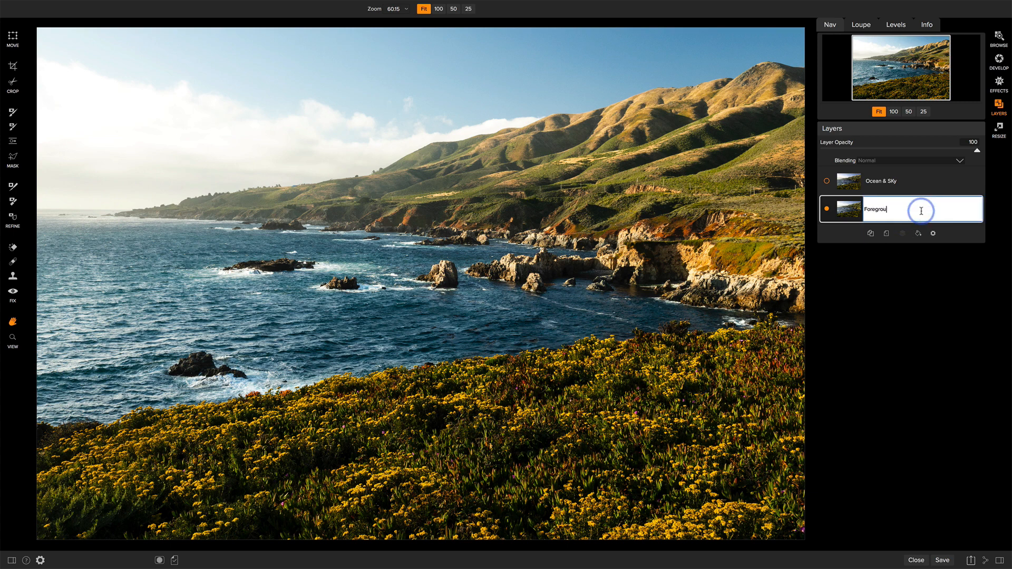
{"action": "type", "text": "nd"}
{"action": "key", "text": "Return"}
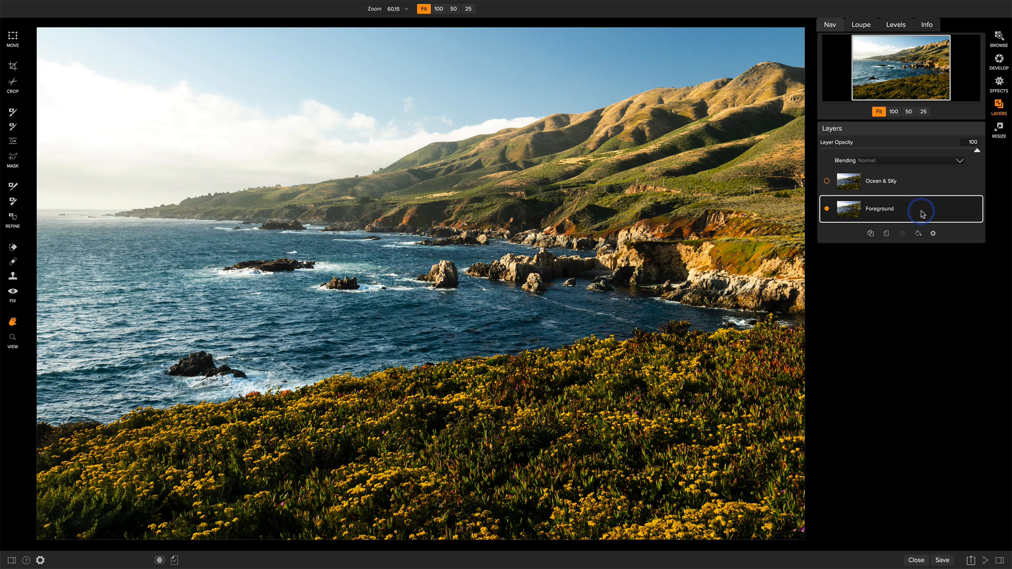
Step: Toggle the Ocean & SKy layer's visibility to compare it with the Foreground layer, leaving both layers shown
{"action": "left_click", "coordinate": [827, 181]}
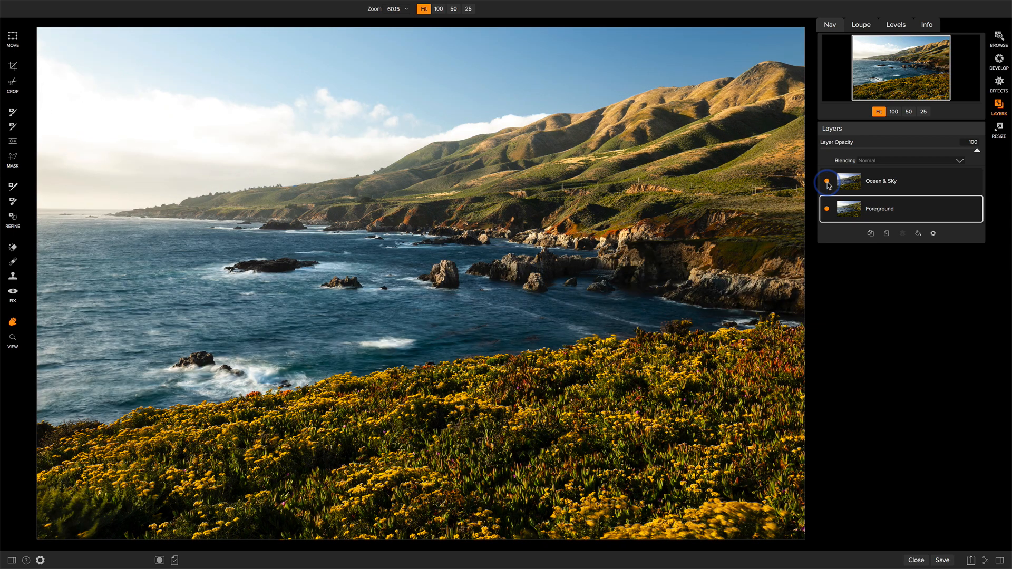
{"action": "left_click", "coordinate": [828, 181]}
{"action": "left_click", "coordinate": [828, 181]}
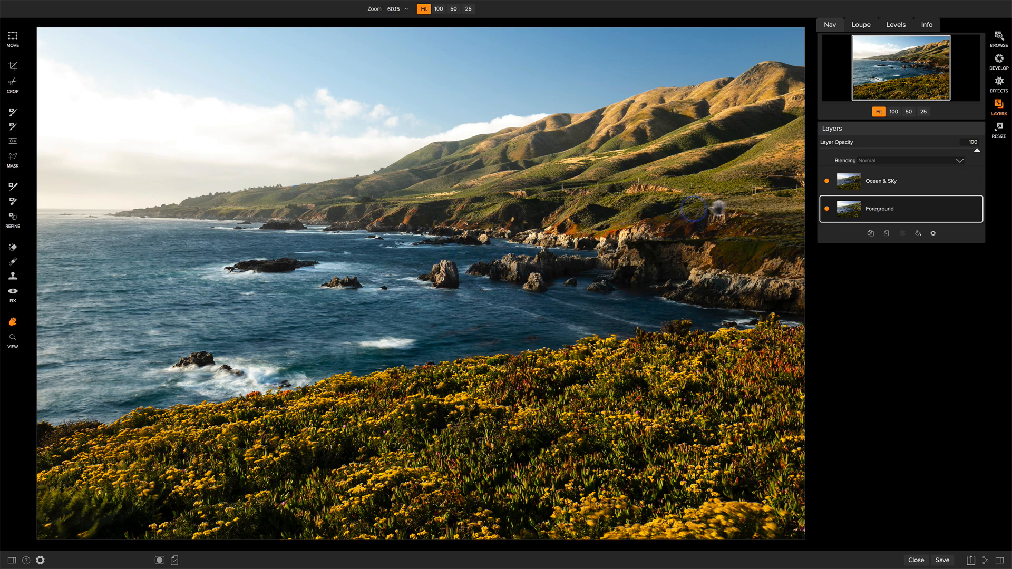
{"action": "left_click", "coordinate": [827, 182]}
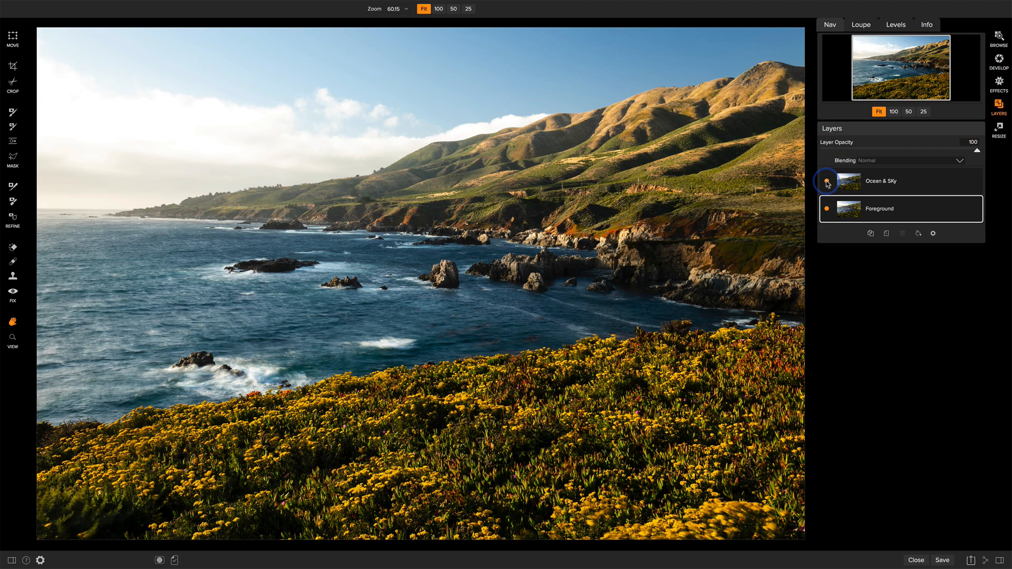
{"action": "left_click", "coordinate": [827, 182]}
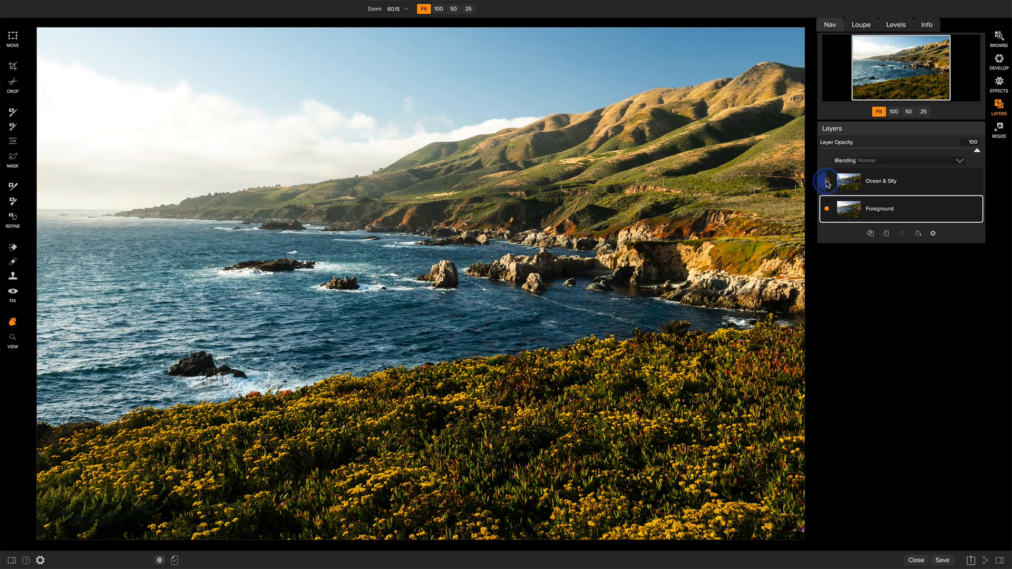
{"action": "left_click", "coordinate": [827, 182]}
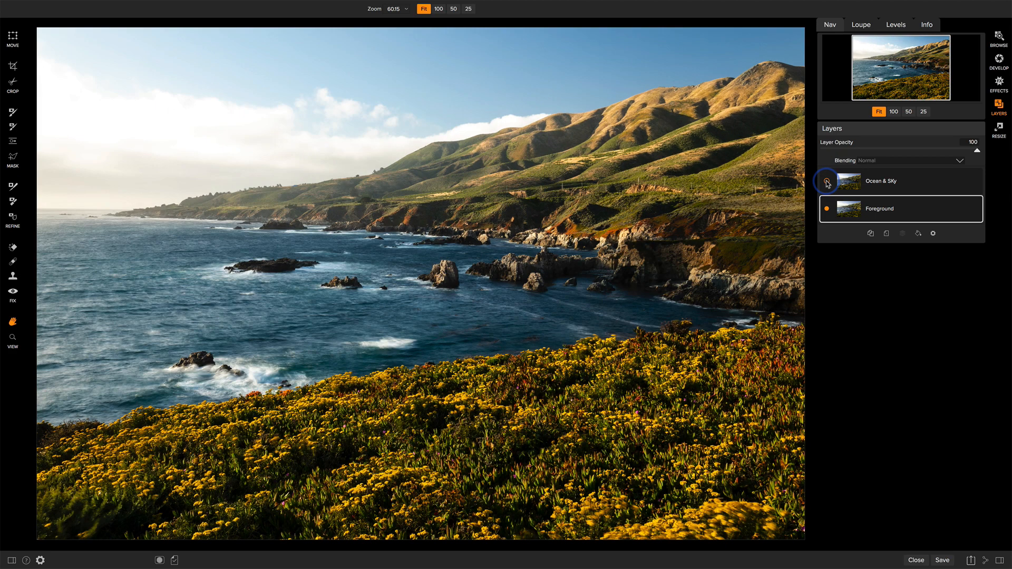
Step: Set the Ocean & SKy layer's blending mode to Difference
{"action": "left_click", "coordinate": [904, 186]}
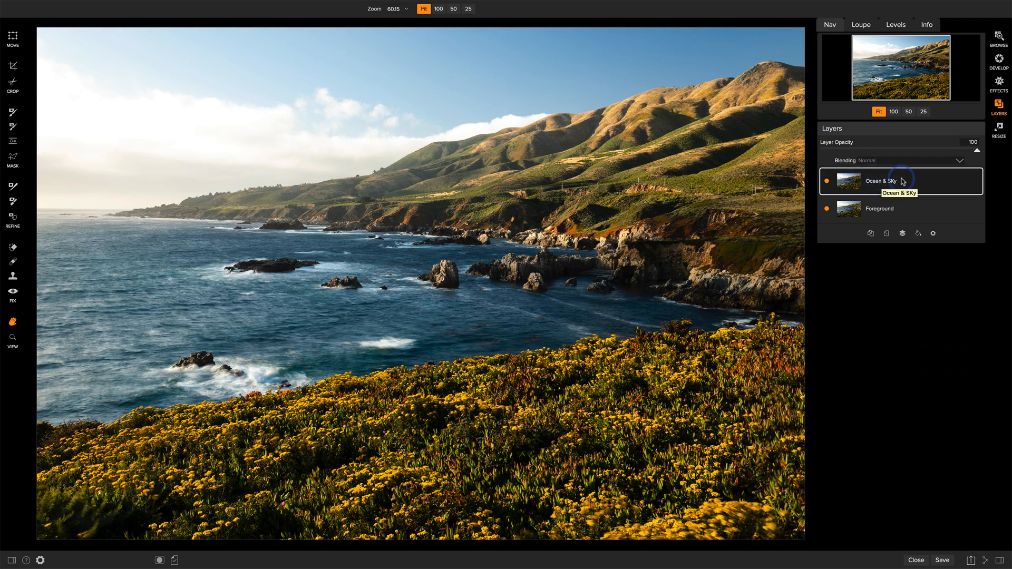
{"action": "left_click", "coordinate": [874, 169]}
{"action": "left_click", "coordinate": [872, 169]}
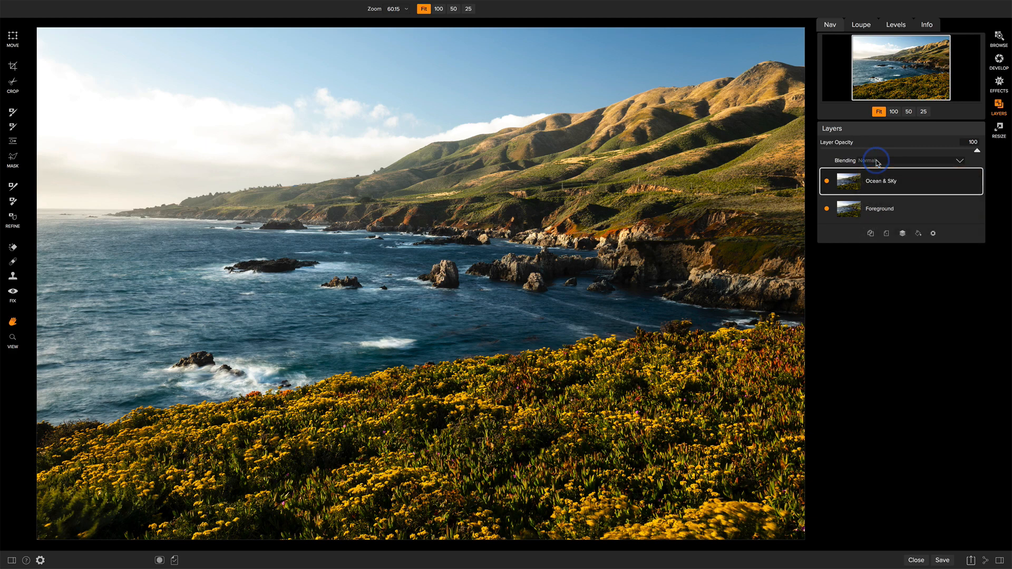
{"action": "left_click", "coordinate": [875, 168]}
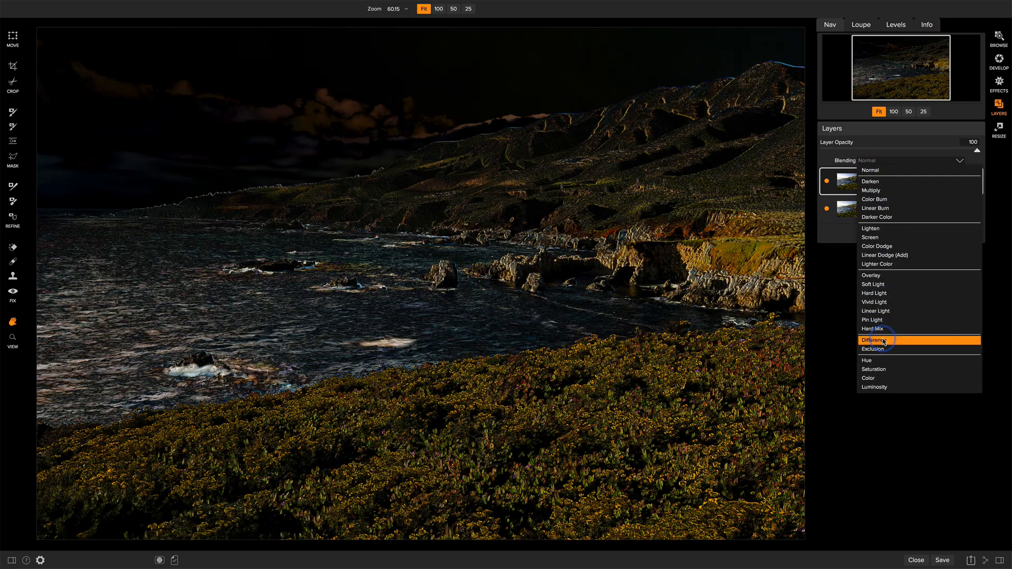
{"action": "left_click", "coordinate": [885, 341]}
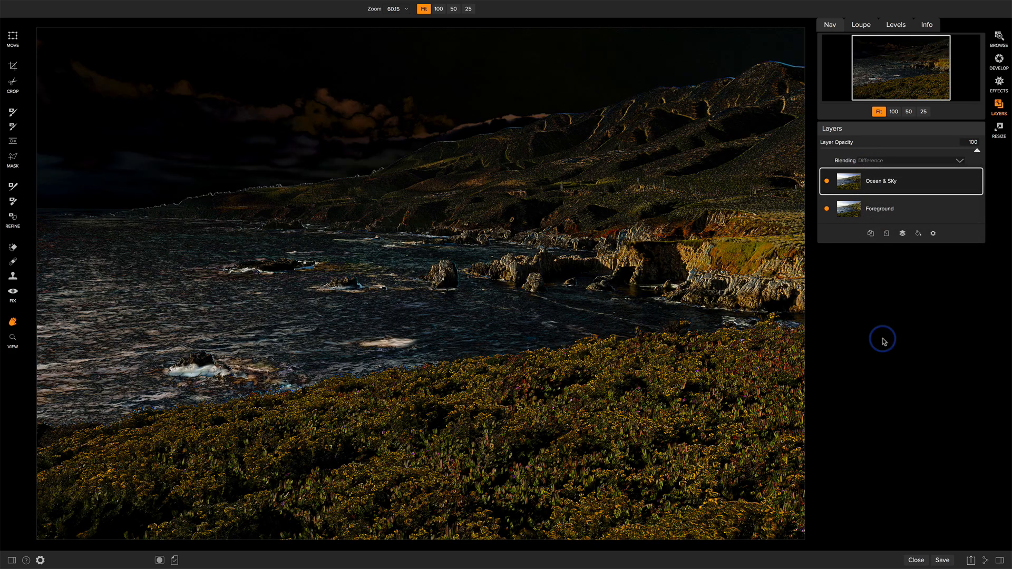
Step: At 100% zoom, nudge the Ocean & SKy layer down and left with the Move tool to align it with the Foreground layer
{"action": "left_click", "coordinate": [894, 112]}
{"action": "left_click_drag", "start_coordinate": [910, 68], "coordinate": [907, 65]}
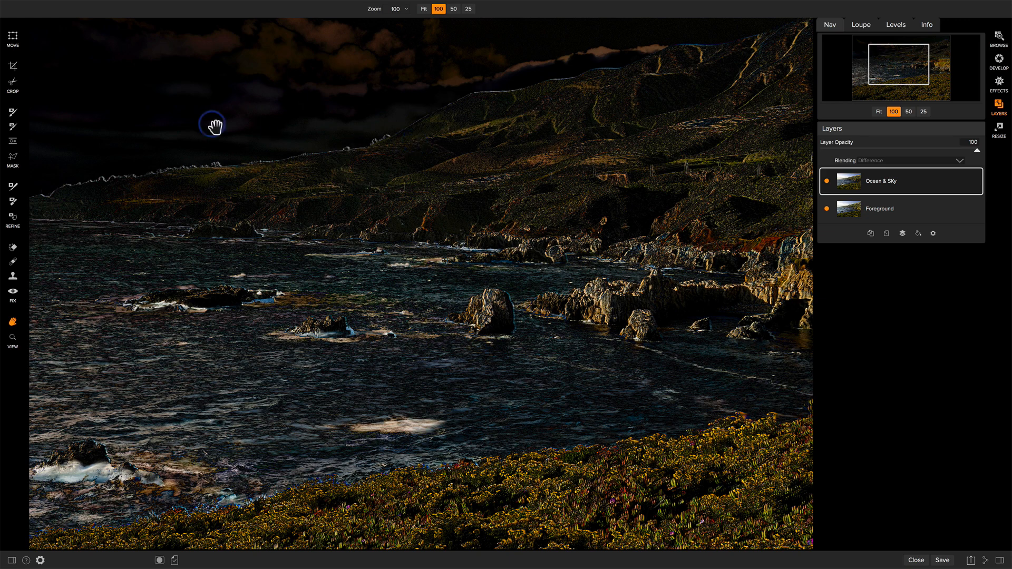
{"action": "left_click", "coordinate": [13, 38]}
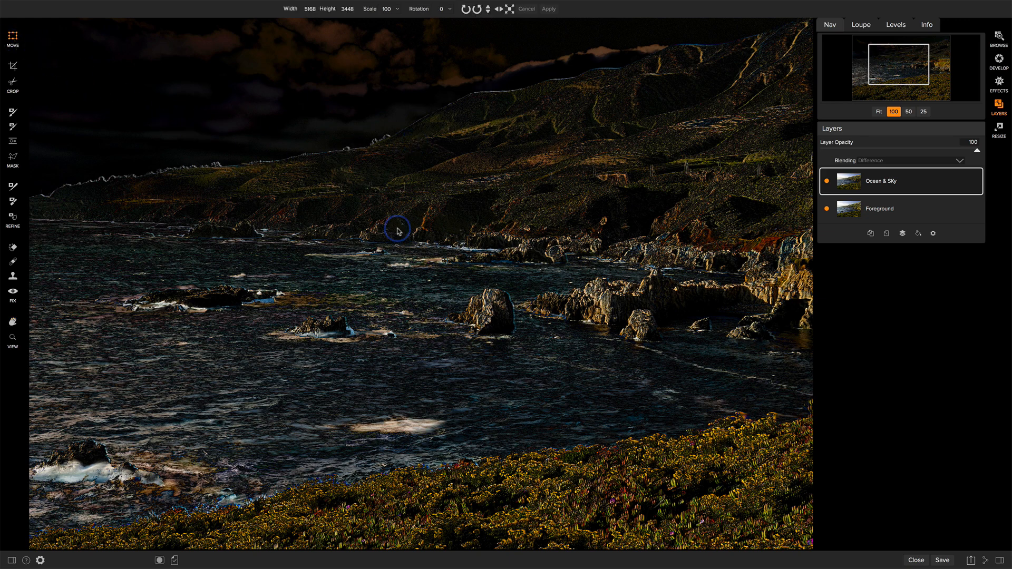
{"action": "key", "text": "Down"}
{"action": "key", "text": "Down"}
{"action": "key", "text": "Down"}
{"action": "key", "text": "Down"}
{"action": "key", "text": "Down"}
{"action": "key", "text": "Left"}
{"action": "key", "text": "Left"}
{"action": "key", "text": "Left"}
{"action": "key", "text": "Left"}
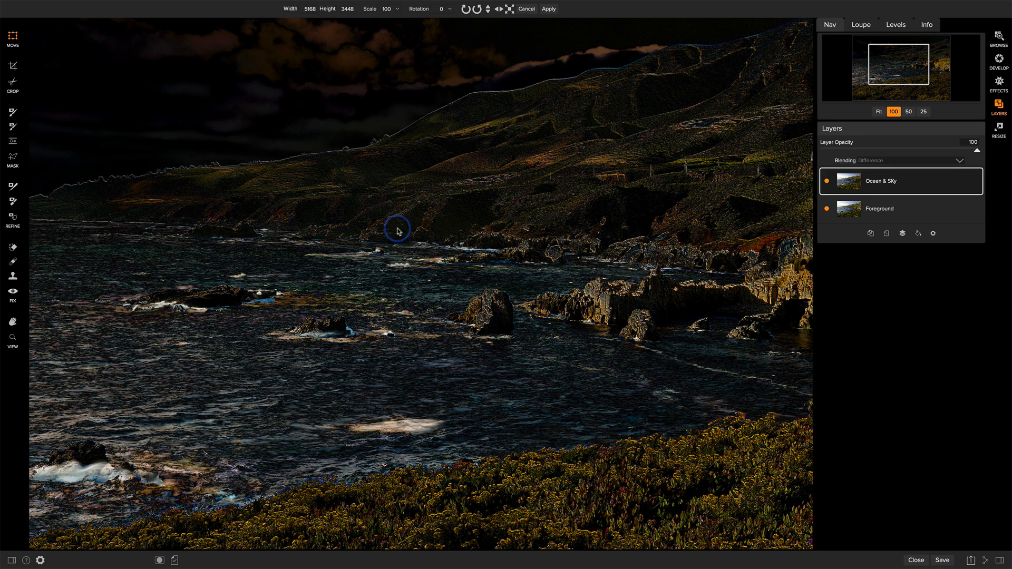
{"action": "key", "text": "Down"}
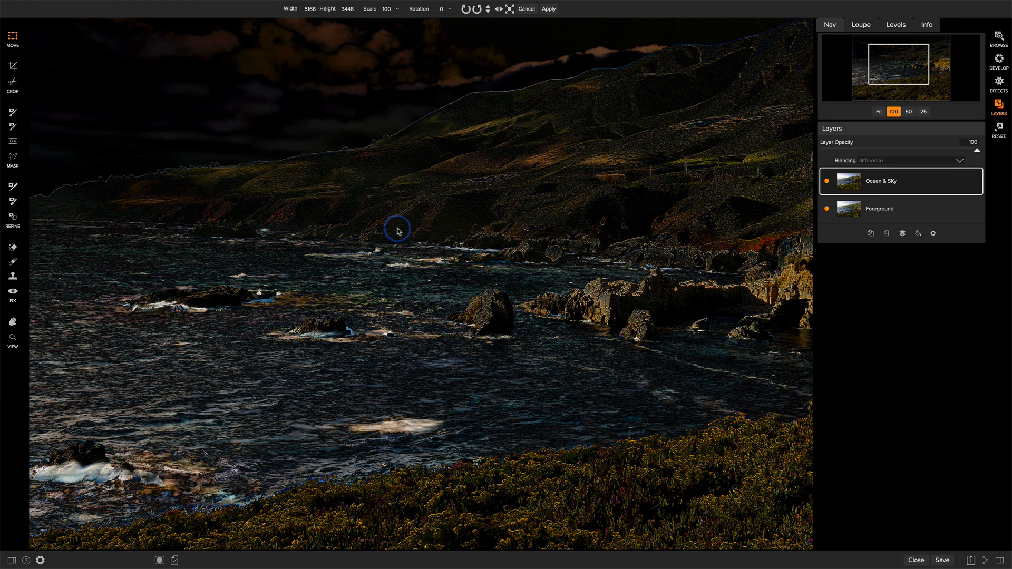
{"action": "key", "text": "Down"}
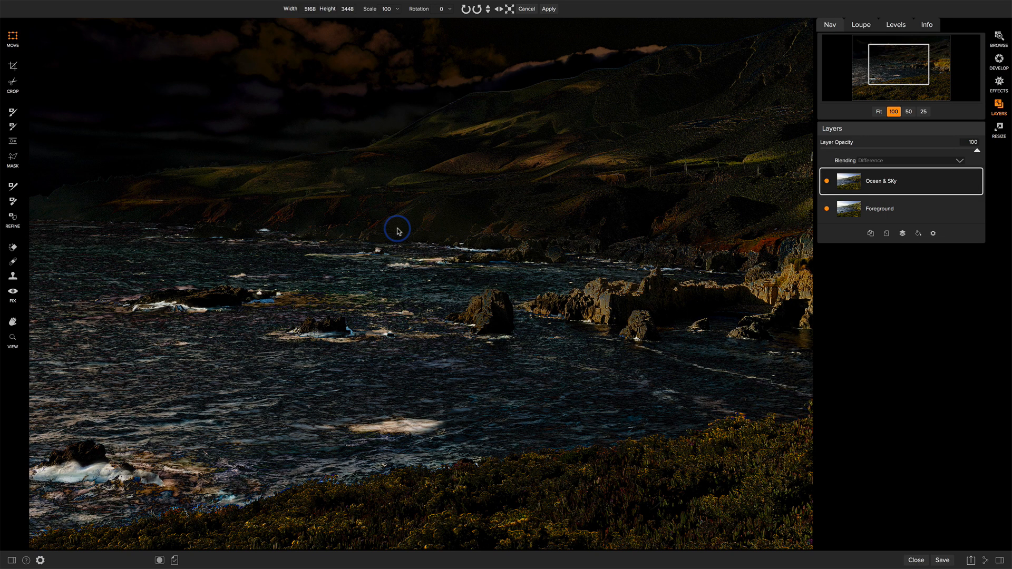
{"action": "key", "text": "Down"}
{"action": "key", "text": "Down"}
{"action": "key", "text": "Up"}
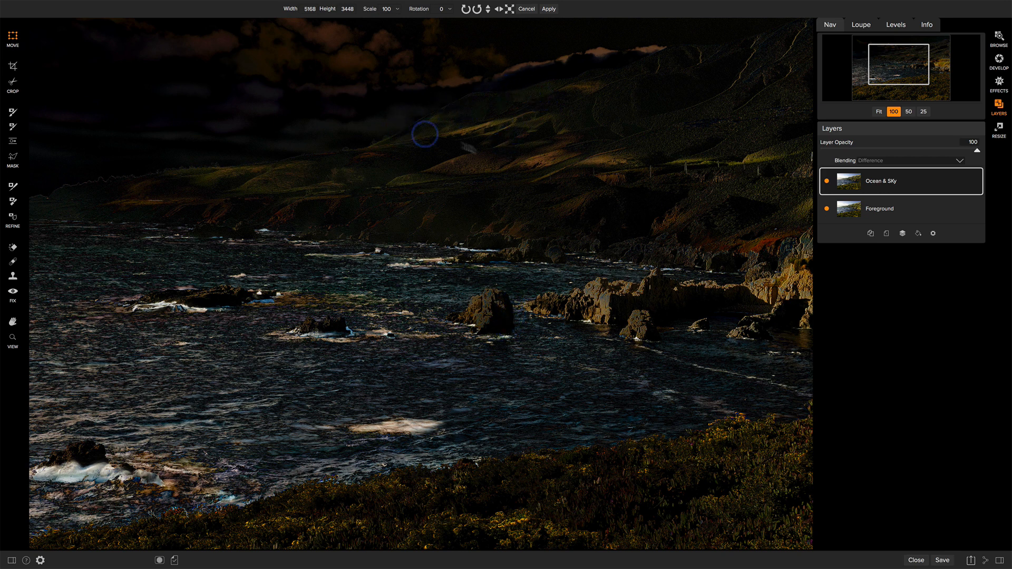
Step: Fine-tune the Ocean & SKy layer's horizontal and vertical position in single nudges until the hillside edges line up, and apply the move
{"action": "key", "text": "Left"}
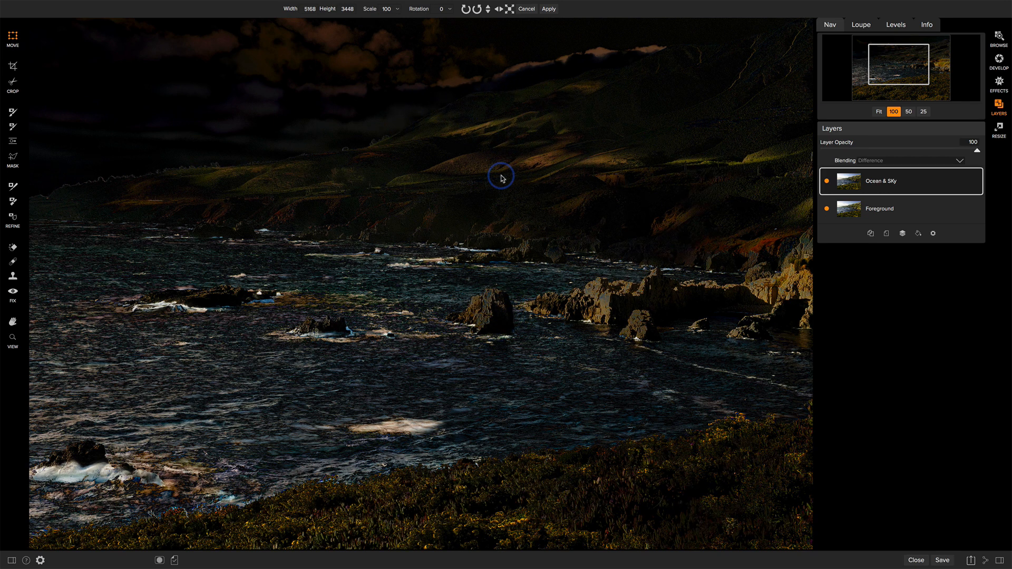
{"action": "key", "text": "Left"}
{"action": "key", "text": "Left"}
{"action": "key", "text": "Right"}
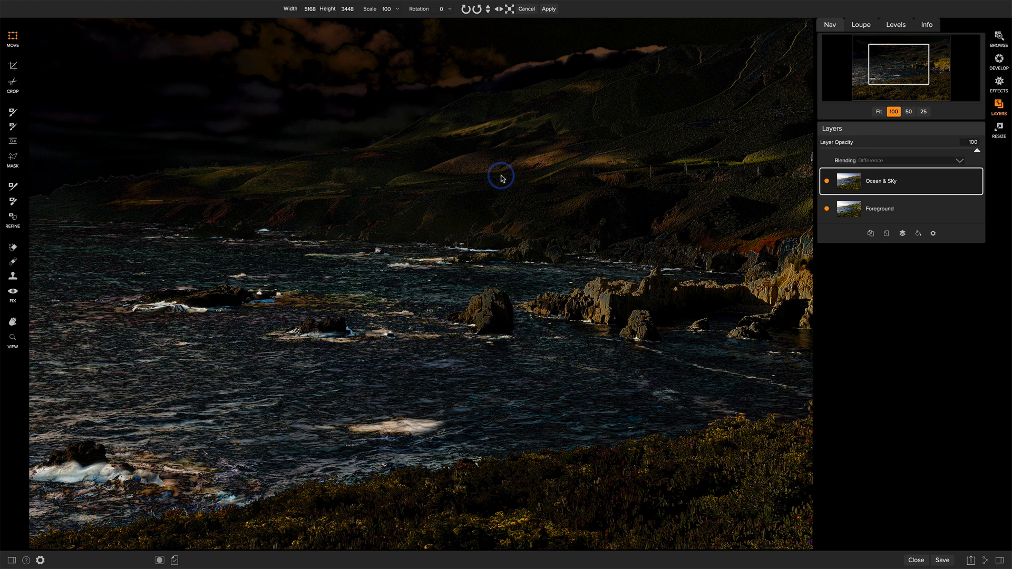
{"action": "key", "text": "Up"}
{"action": "key", "text": "Down"}
{"action": "key", "text": "Down"}
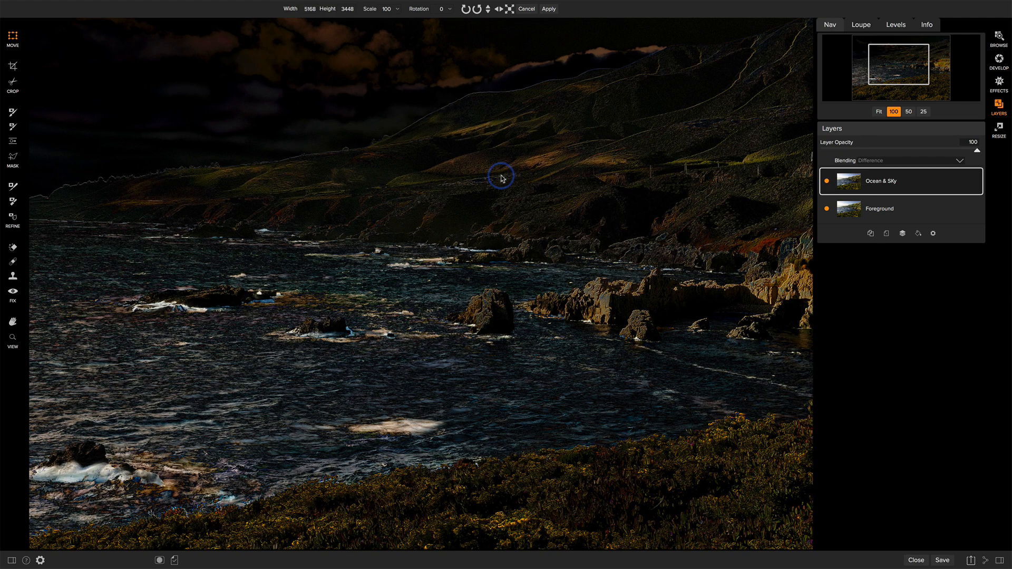
{"action": "key", "text": "Up"}
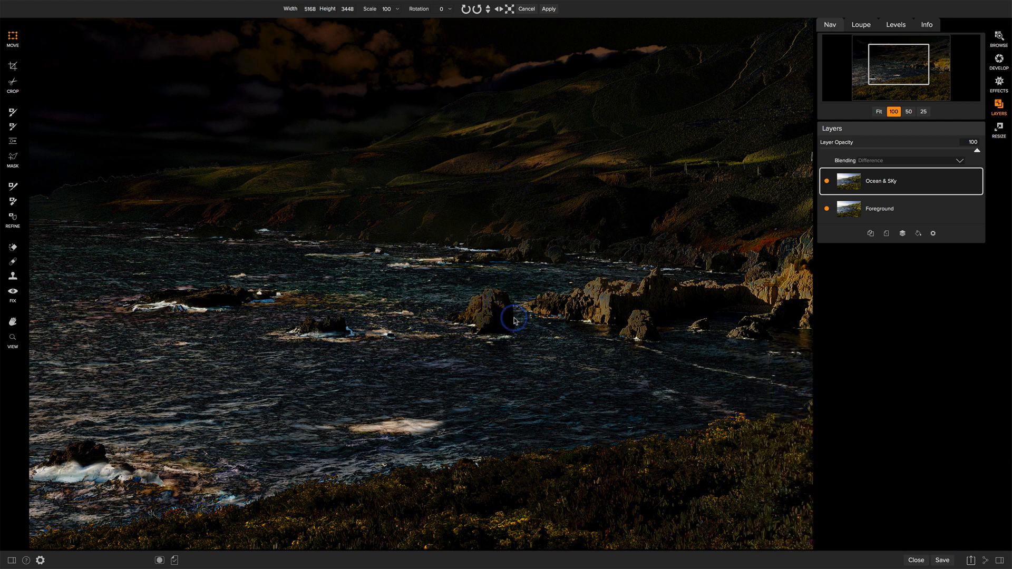
{"action": "left_click", "coordinate": [550, 9]}
Step: Restore the Ocean & SKy layer's blending mode to Normal and fit the whole photo in view
{"action": "left_click", "coordinate": [868, 161]}
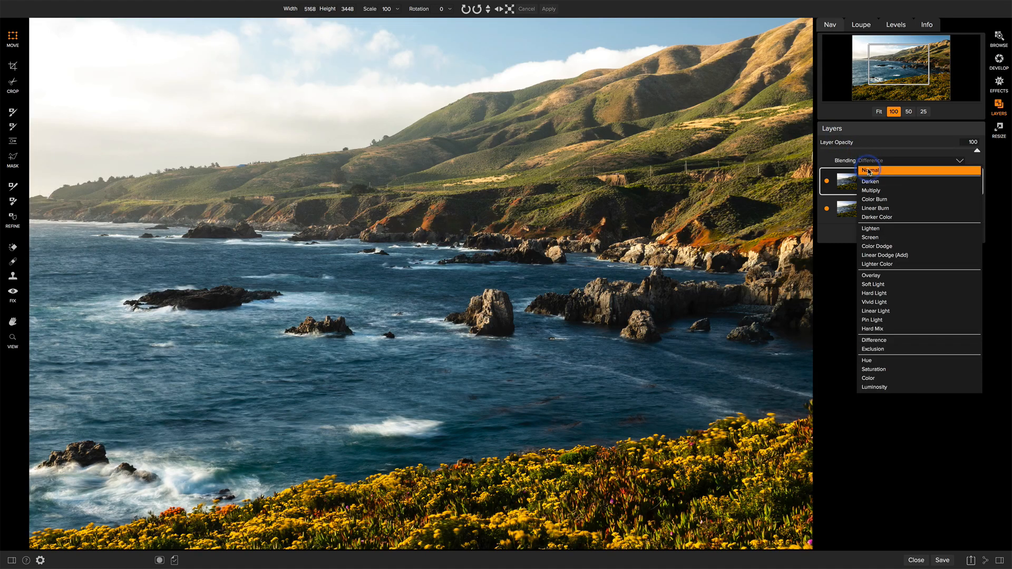
{"action": "left_click", "coordinate": [869, 171]}
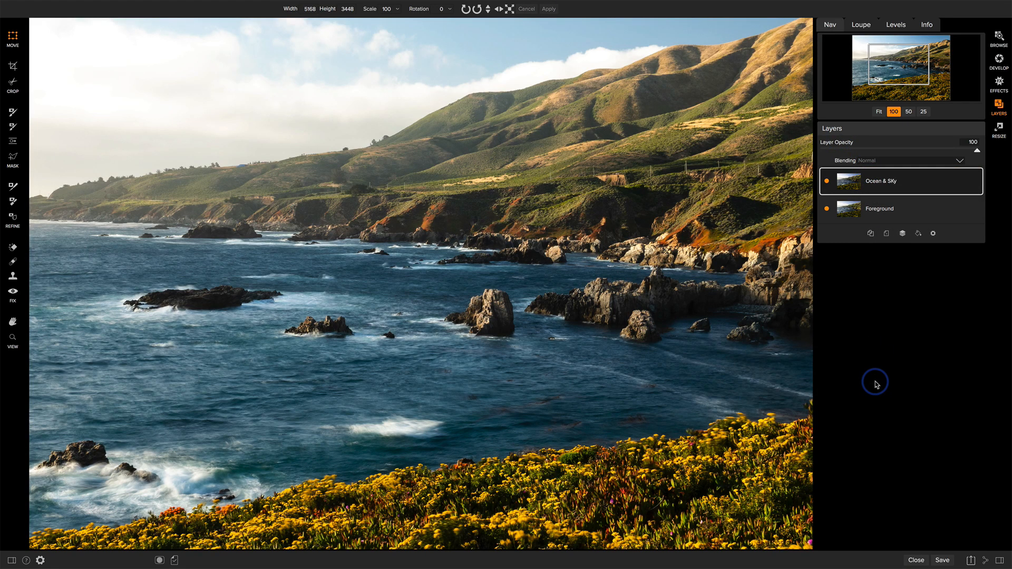
{"action": "left_click", "coordinate": [879, 111]}
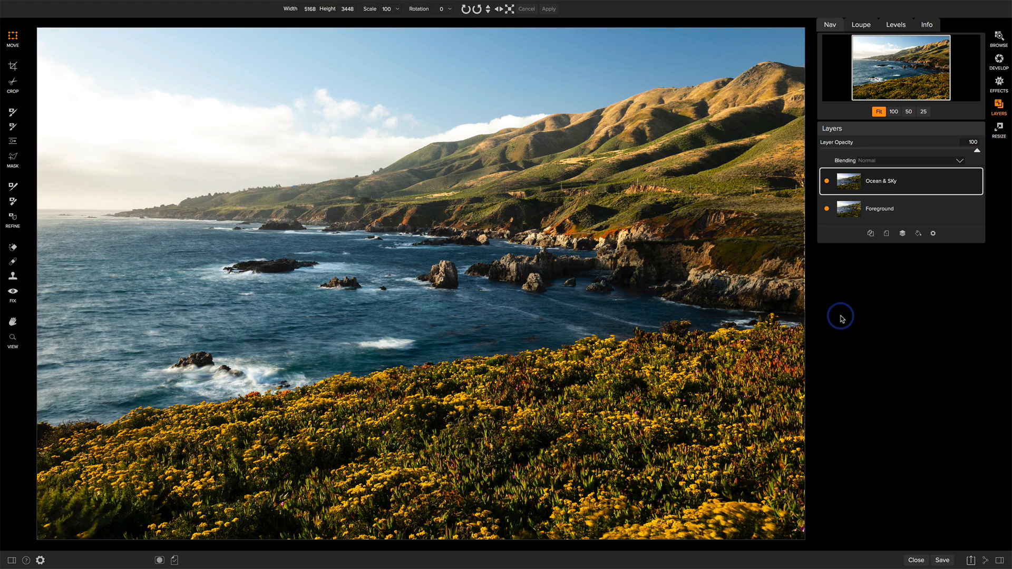
{"action": "key", "text": "h"}
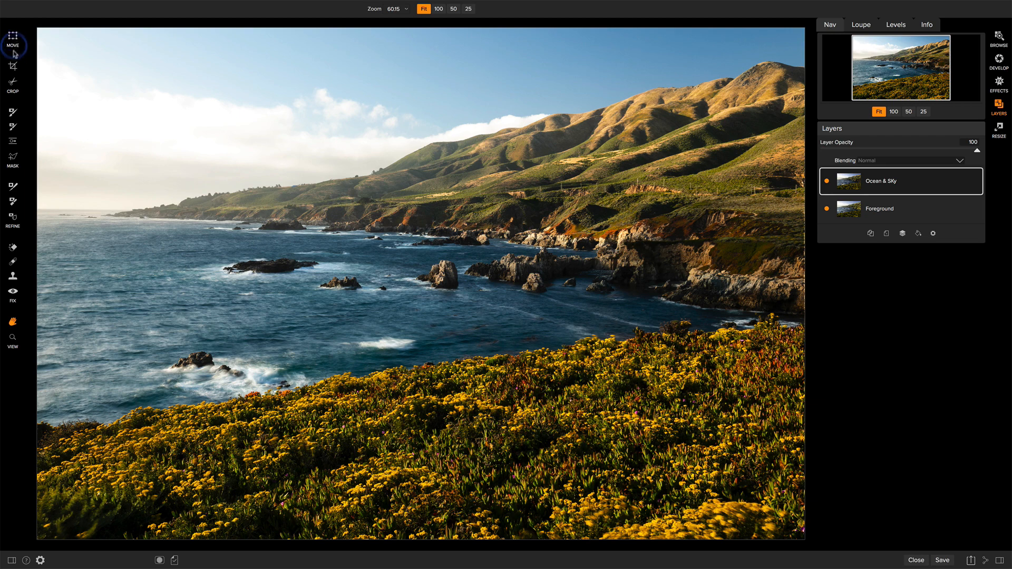
Step: Using a Masking Brush of size 125 and feather 20, paint out the Ocean & SKy layer along the flowers' right-hand upper edge and show the mask
{"action": "left_click", "coordinate": [13, 112]}
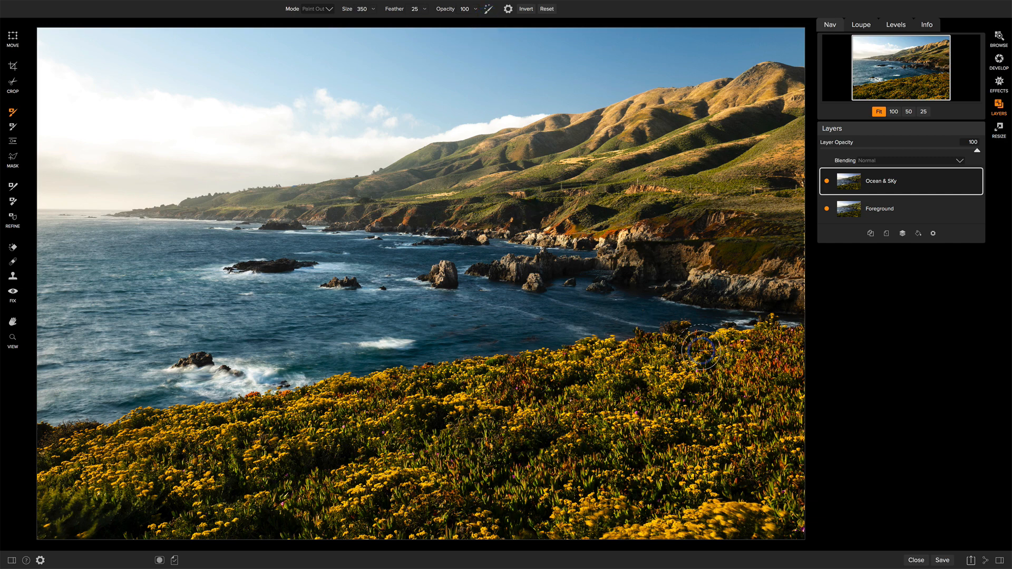
{"action": "left_click", "coordinate": [895, 112]}
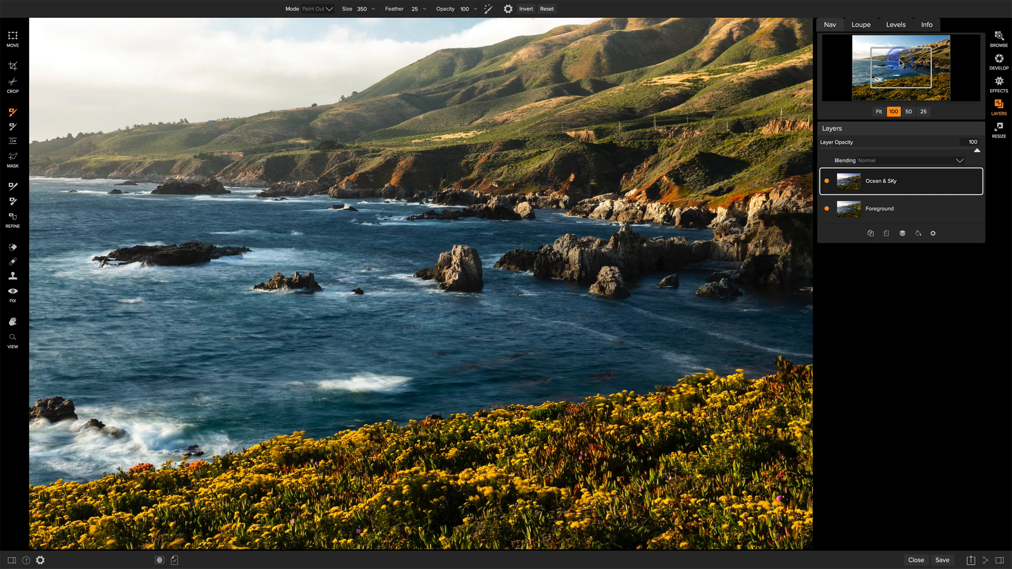
{"action": "left_click_drag", "start_coordinate": [900, 62], "coordinate": [922, 72]}
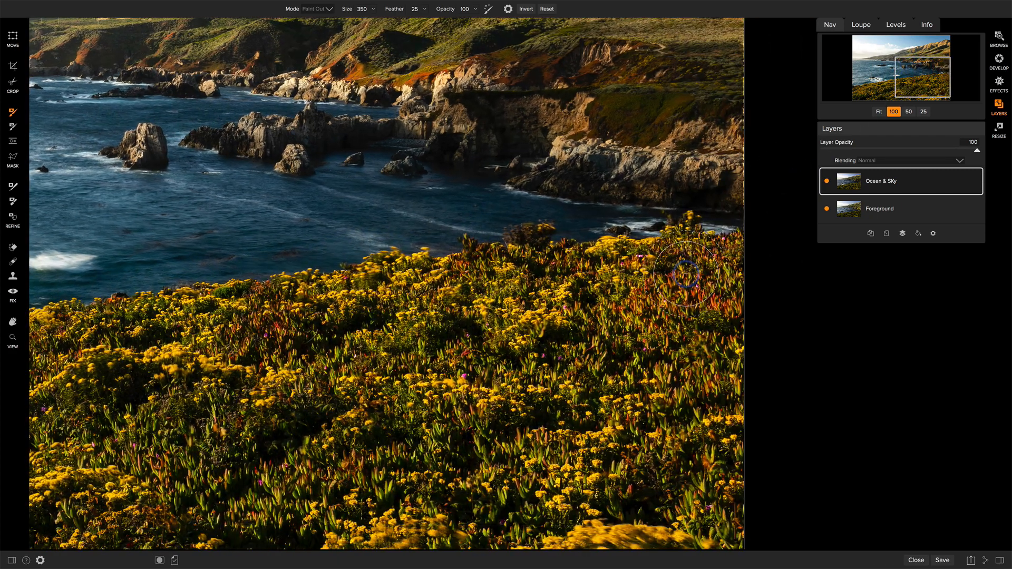
{"action": "key", "text": "bracketleft"}
{"action": "key", "text": "bracketleft"}
{"action": "key", "text": "bracketleft"}
{"action": "key", "text": "bracketleft"}
{"action": "key", "text": "bracketleft"}
{"action": "key", "text": "bracketleft"}
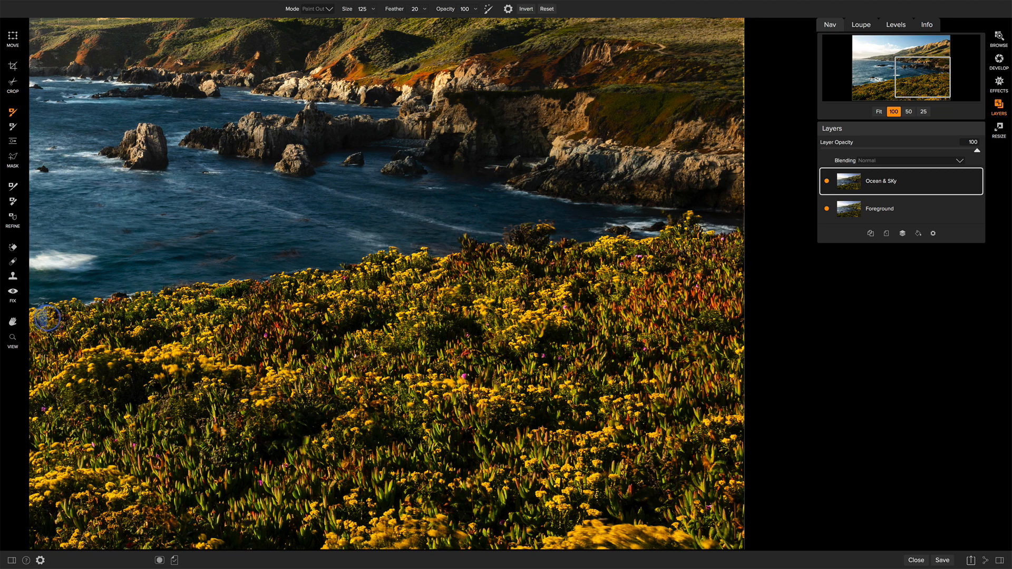
{"action": "left_click_drag", "start_coordinate": [83, 324], "coordinate": [188, 312]}
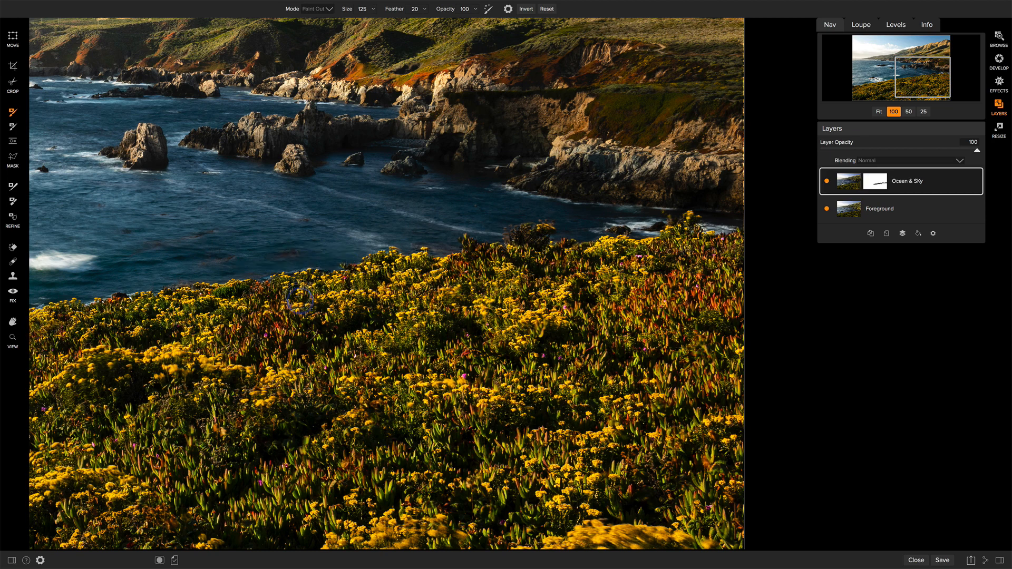
{"action": "key", "text": "ctrl+m"}
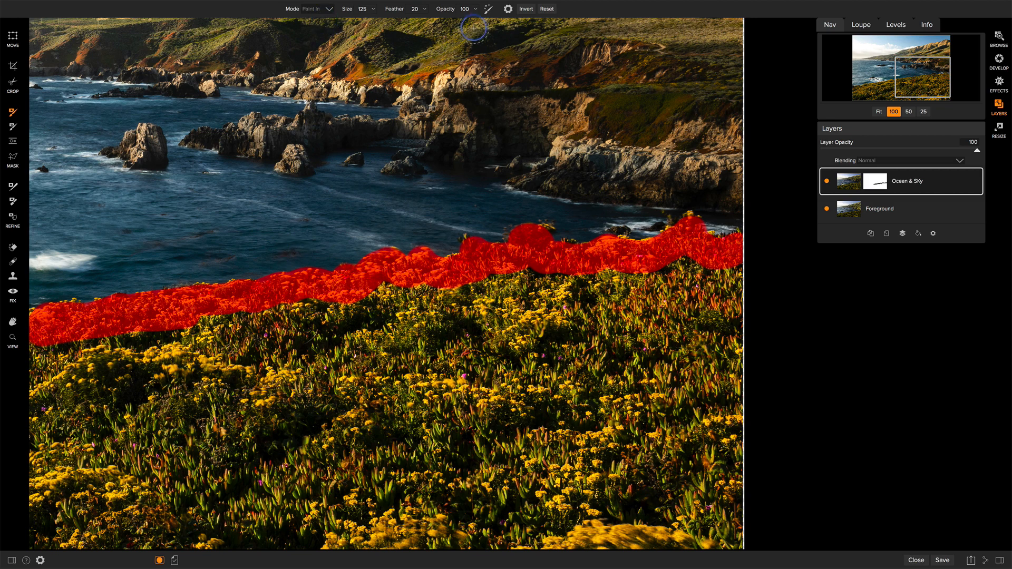
Step: Enable Perfect Brush at size 50 and refine the mask around the shrub and flower tips along the right-hand edge
{"action": "left_click", "coordinate": [487, 10]}
{"action": "key", "text": "o"}
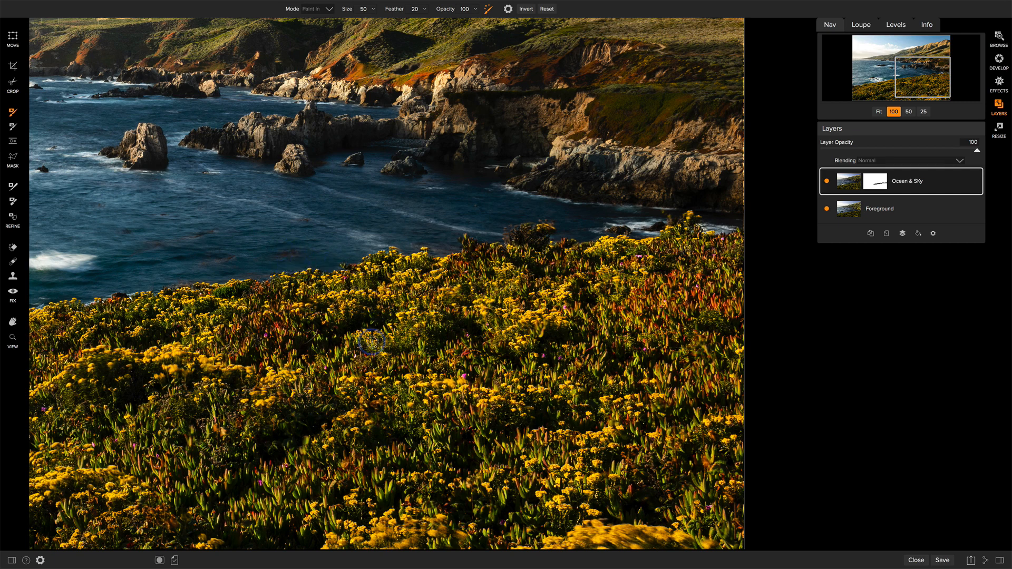
{"action": "key", "text": "ctrl+m"}
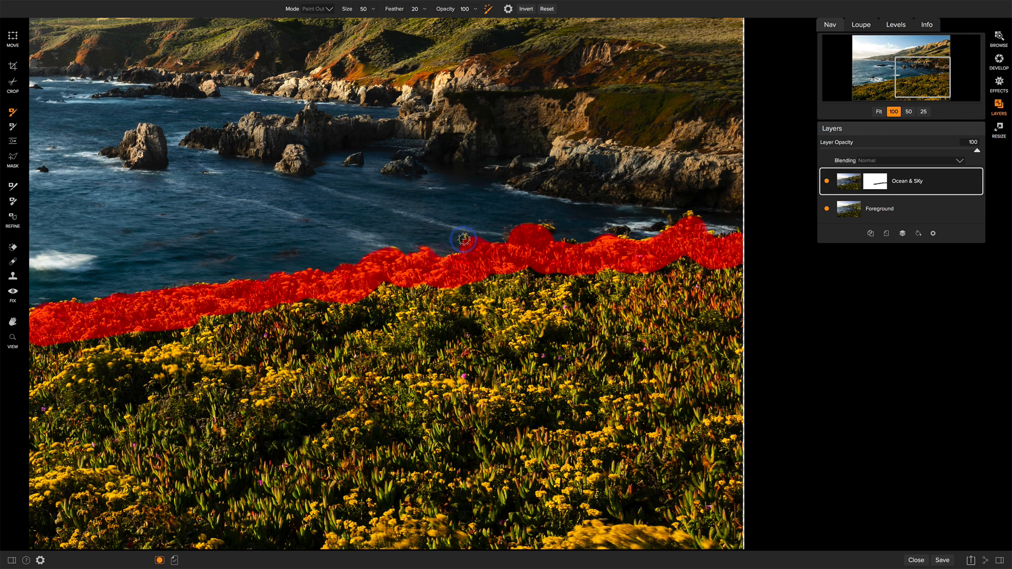
{"action": "left_click_drag", "start_coordinate": [516, 231], "coordinate": [510, 243]}
{"action": "key", "text": "ctrl+m"}
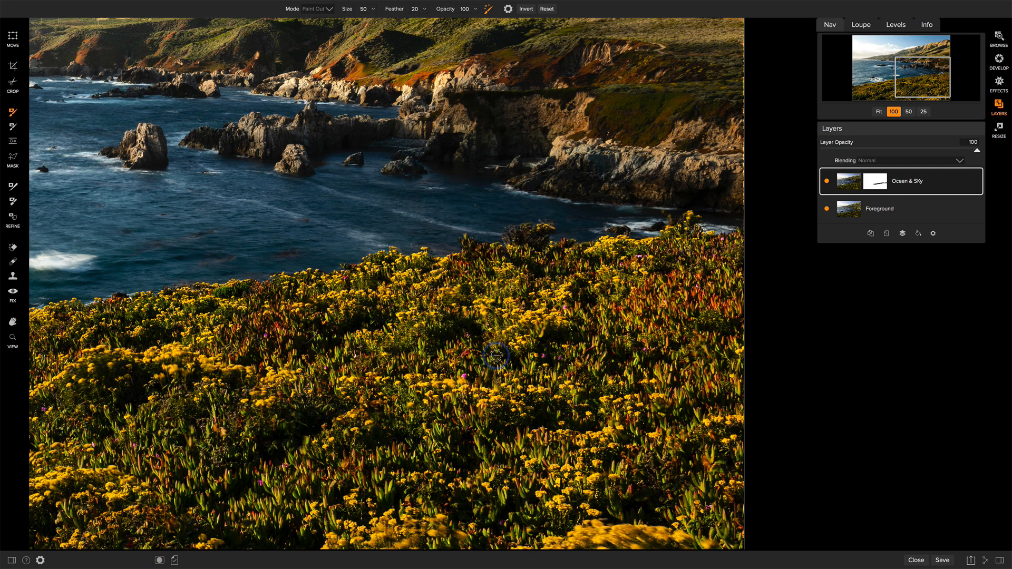
Step: Disable Perfect Brush, enlarge the brush to 400, and paint out the flower field below the masked edge on the photo's right side
{"action": "mouse_move", "coordinate": [496, 2]}
{"action": "key", "text": "]"}
{"action": "key", "text": "]"}
{"action": "key", "text": "]"}
{"action": "key", "text": "]"}
{"action": "key", "text": "]"}
{"action": "key", "text": "]"}
{"action": "key", "text": "o"}
{"action": "mouse_move", "coordinate": [462, 327]}
{"action": "left_mouse_down"}
{"action": "mouse_move", "coordinate": [730, 284]}
{"action": "mouse_move", "coordinate": [738, 303]}
{"action": "mouse_move", "coordinate": [718, 361]}
{"action": "mouse_move", "coordinate": [445, 385]}
{"action": "mouse_move", "coordinate": [717, 462]}
{"action": "mouse_move", "coordinate": [696, 508]}
{"action": "mouse_move", "coordinate": [705, 529]}
{"action": "mouse_move", "coordinate": [512, 459]}
{"action": "mouse_move", "coordinate": [529, 512]}
{"action": "mouse_move", "coordinate": [442, 521]}
{"action": "mouse_move", "coordinate": [453, 534]}
{"action": "mouse_move", "coordinate": [216, 521]}
{"action": "mouse_move", "coordinate": [219, 496]}
{"action": "mouse_move", "coordinate": [393, 464]}
{"action": "mouse_move", "coordinate": [425, 369]}
{"action": "mouse_move", "coordinate": [421, 331]}
{"action": "mouse_move", "coordinate": [401, 320]}
{"action": "mouse_move", "coordinate": [368, 328]}
{"action": "mouse_move", "coordinate": [345, 372]}
{"action": "mouse_move", "coordinate": [292, 393]}
{"action": "mouse_move", "coordinate": [303, 343]}
{"action": "mouse_move", "coordinate": [207, 381]}
{"action": "mouse_move", "coordinate": [203, 357]}
{"action": "mouse_move", "coordinate": [60, 374]}
{"action": "mouse_move", "coordinate": [46, 527]}
{"action": "mouse_move", "coordinate": [126, 529]}
{"action": "mouse_move", "coordinate": [109, 443]}
{"action": "mouse_move", "coordinate": [136, 462]}
{"action": "mouse_move", "coordinate": [304, 420]}
{"action": "left_mouse_up"}
{"action": "key", "text": "ctrl+m"}
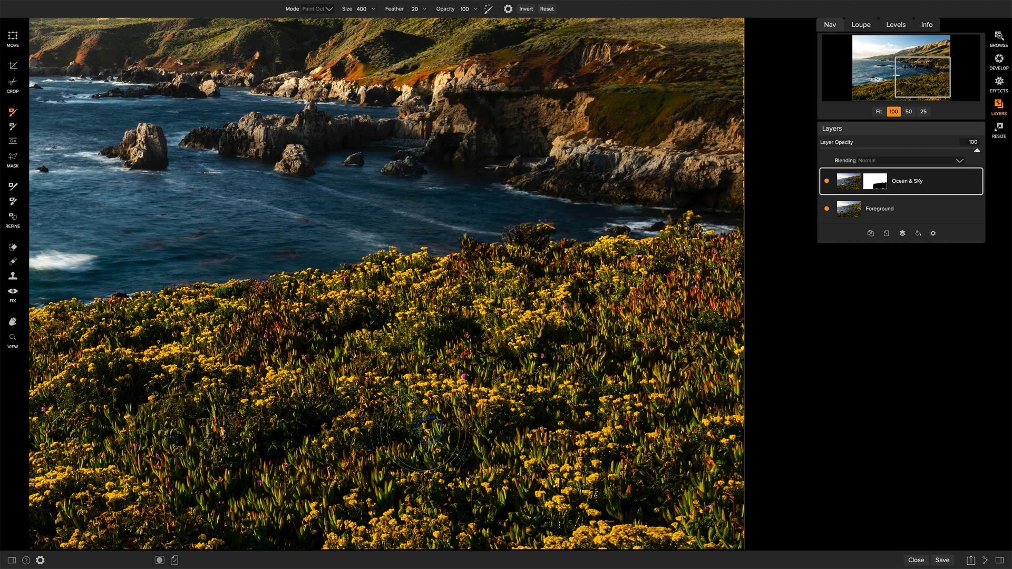
Step: Paint out the remaining flower field at the photo's lower left with the size 400 brush and show the mask overlay
{"action": "left_click_drag", "start_coordinate": [937, 84], "coordinate": [937, 92]}
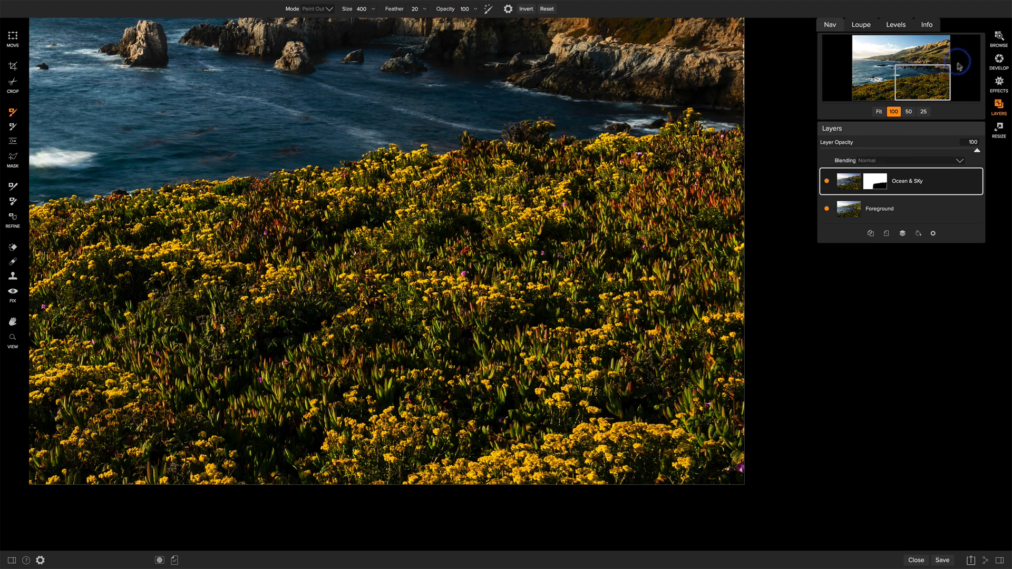
{"action": "left_click_drag", "start_coordinate": [928, 66], "coordinate": [885, 82]}
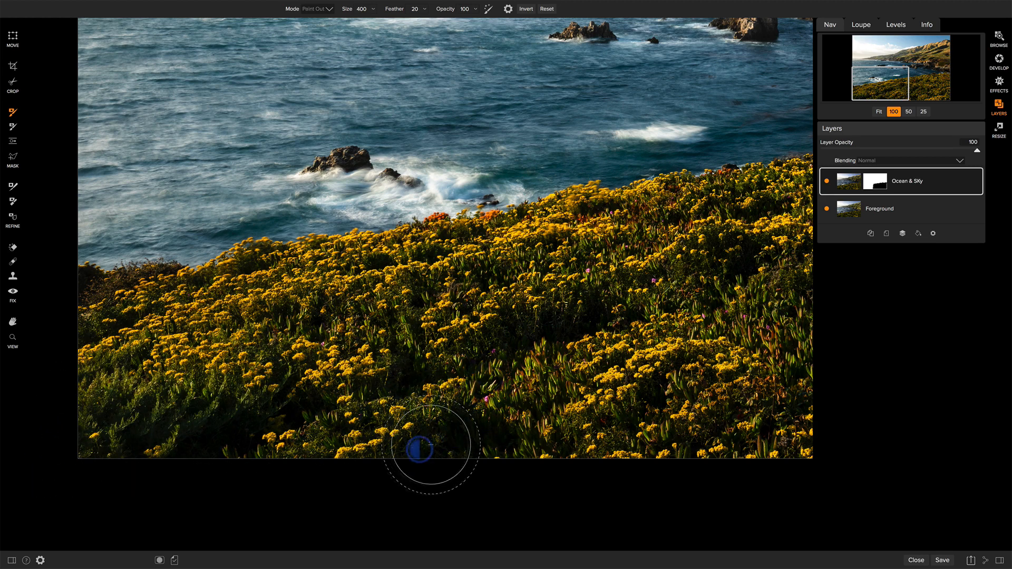
{"action": "mouse_move", "coordinate": [487, 343]}
{"action": "left_mouse_down"}
{"action": "mouse_move", "coordinate": [714, 336]}
{"action": "mouse_move", "coordinate": [759, 347]}
{"action": "mouse_move", "coordinate": [787, 401]}
{"action": "mouse_move", "coordinate": [758, 364]}
{"action": "mouse_move", "coordinate": [566, 359]}
{"action": "mouse_move", "coordinate": [540, 373]}
{"action": "left_mouse_up"}
{"action": "key", "text": "ctrl+m"}
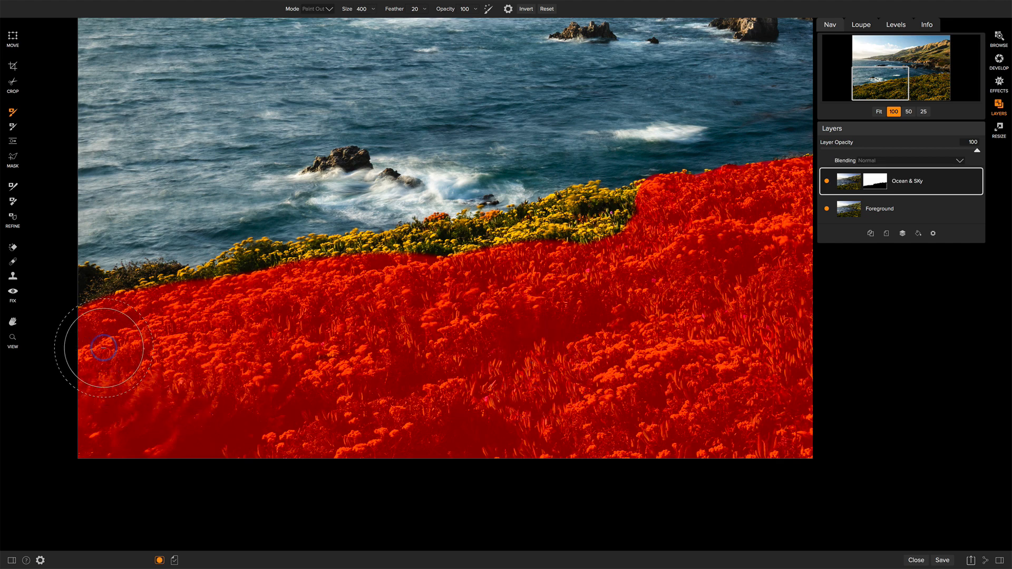
Step: Reduce the brush to size 150 and paint out the unmasked strip of flowers below the left-hand shoreline edge
{"action": "key", "text": "bracketleft"}
{"action": "key", "text": "bracketleft"}
{"action": "key", "text": "bracketleft"}
{"action": "key", "text": "bracketleft"}
{"action": "key", "text": "bracketleft"}
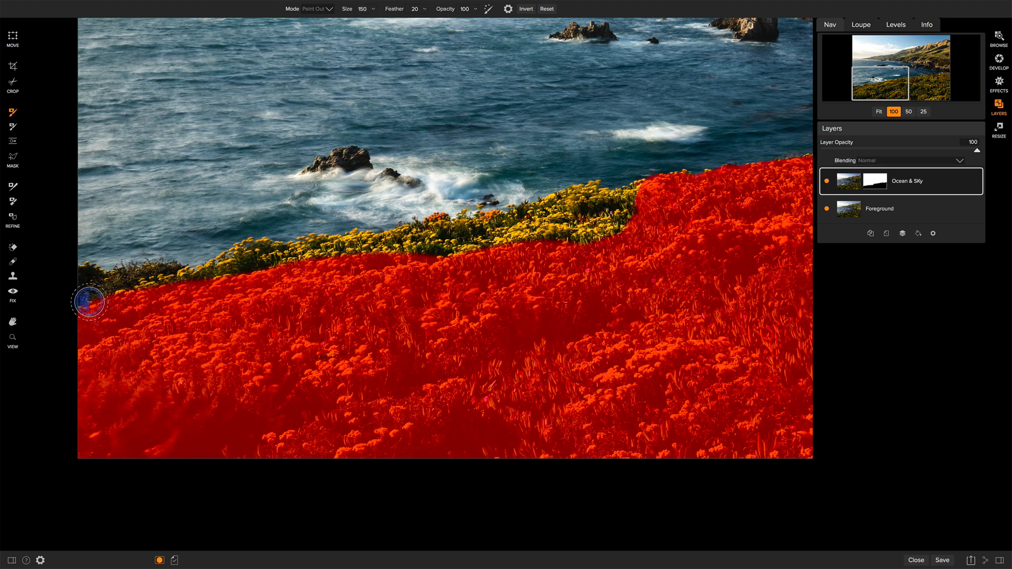
{"action": "mouse_move", "coordinate": [89, 301]}
{"action": "left_mouse_down"}
{"action": "mouse_move", "coordinate": [90, 289]}
{"action": "mouse_move", "coordinate": [121, 297]}
{"action": "left_mouse_up"}
{"action": "mouse_move", "coordinate": [143, 290]}
{"action": "left_mouse_down"}
{"action": "mouse_move", "coordinate": [438, 235]}
{"action": "mouse_move", "coordinate": [503, 233]}
{"action": "mouse_move", "coordinate": [592, 203]}
{"action": "mouse_move", "coordinate": [625, 210]}
{"action": "mouse_move", "coordinate": [601, 233]}
{"action": "mouse_move", "coordinate": [538, 240]}
{"action": "left_mouse_up"}
Step: Paint out the flower and shrub tips along the left-hand water's edge using Perfect Brush at size 50, with the mask overlay hidden for final touches
{"action": "key", "text": "["}
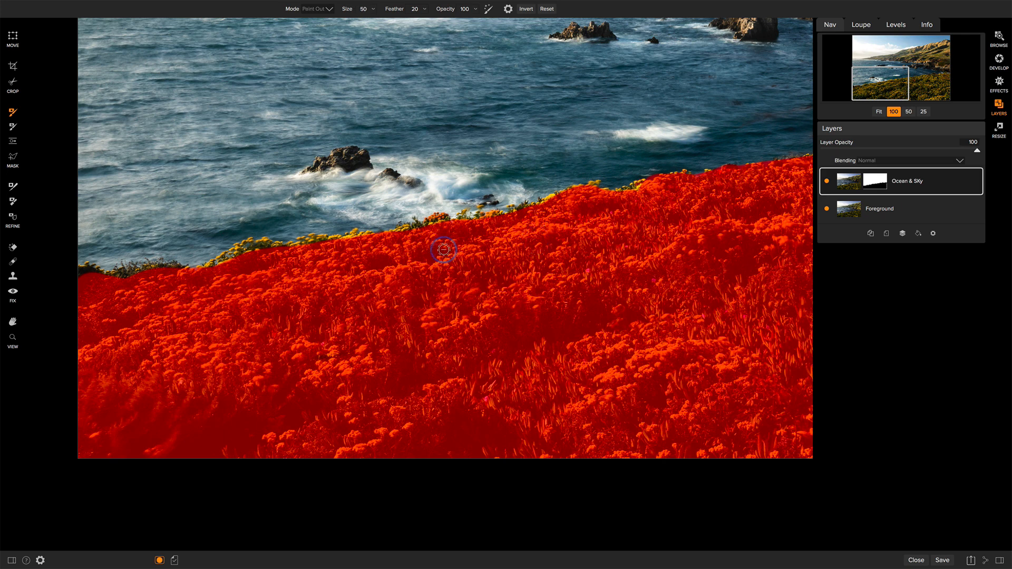
{"action": "mouse_move", "coordinate": [442, 223]}
{"action": "left_mouse_down"}
{"action": "mouse_move", "coordinate": [362, 246]}
{"action": "mouse_move", "coordinate": [301, 242]}
{"action": "mouse_move", "coordinate": [282, 255]}
{"action": "mouse_move", "coordinate": [250, 243]}
{"action": "mouse_move", "coordinate": [228, 263]}
{"action": "left_mouse_up"}
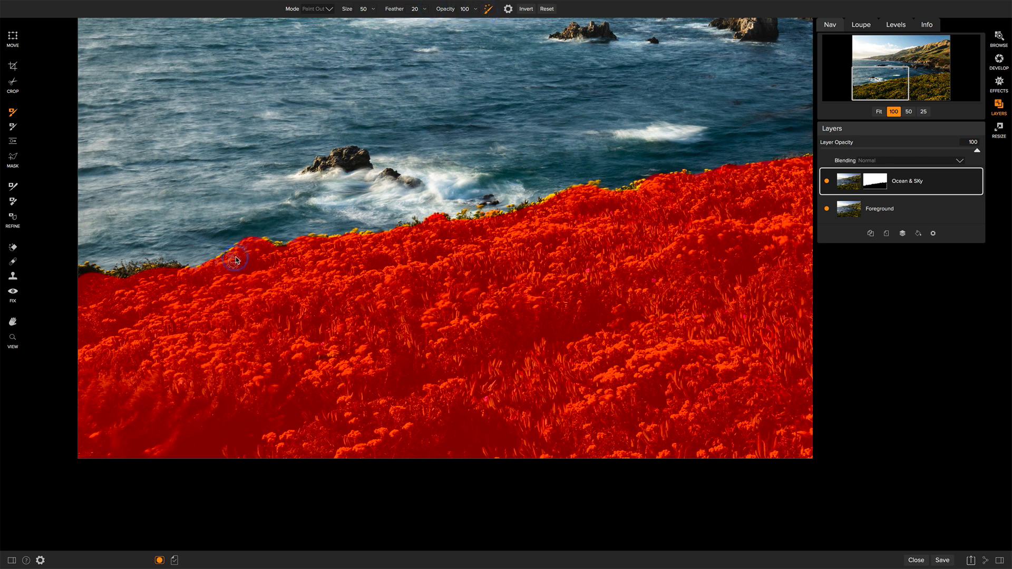
{"action": "mouse_move", "coordinate": [219, 260]}
{"action": "left_mouse_down"}
{"action": "mouse_move", "coordinate": [251, 246]}
{"action": "mouse_move", "coordinate": [347, 241]}
{"action": "left_mouse_up"}
{"action": "key", "text": "ctrl+m"}
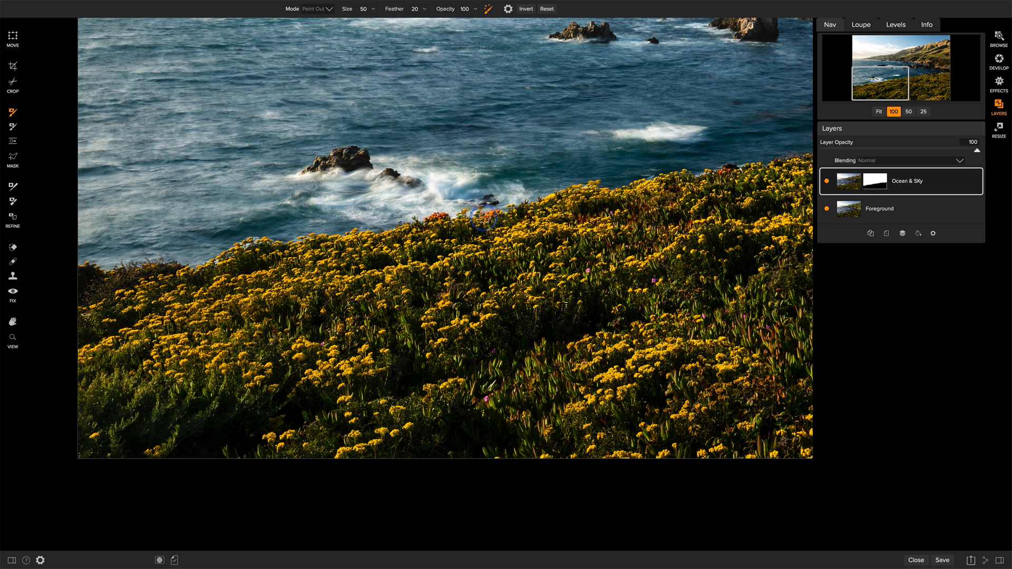
{"action": "mouse_move", "coordinate": [484, 217]}
{"action": "left_mouse_down"}
{"action": "mouse_move", "coordinate": [597, 180]}
{"action": "mouse_move", "coordinate": [593, 205]}
{"action": "left_mouse_up"}
{"action": "mouse_move", "coordinate": [153, 269]}
{"action": "left_mouse_down"}
{"action": "mouse_move", "coordinate": [104, 276]}
{"action": "mouse_move", "coordinate": [83, 268]}
{"action": "mouse_move", "coordinate": [83, 284]}
{"action": "mouse_move", "coordinate": [170, 267]}
{"action": "left_mouse_up"}
Step: Compare the whole photo with the Ocean & SKy layer hidden and shown
{"action": "key", "text": "ctrl+0"}
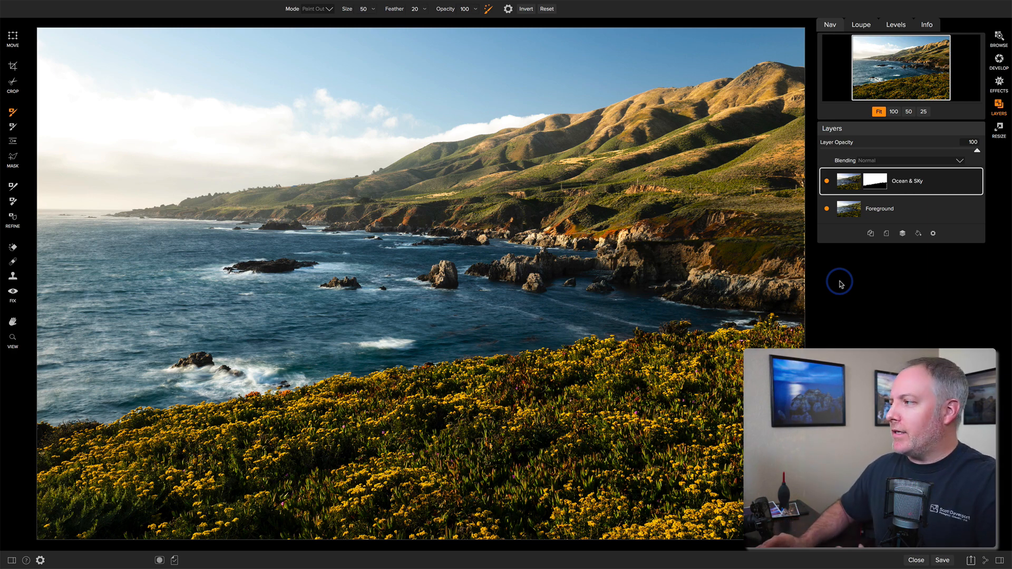
{"action": "left_click", "coordinate": [828, 182]}
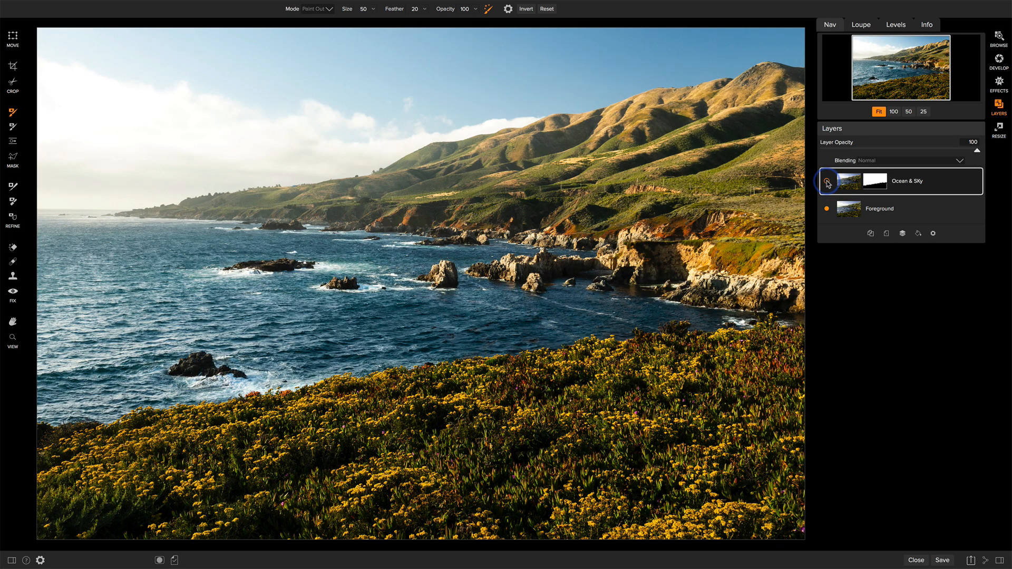
{"action": "left_click", "coordinate": [828, 181]}
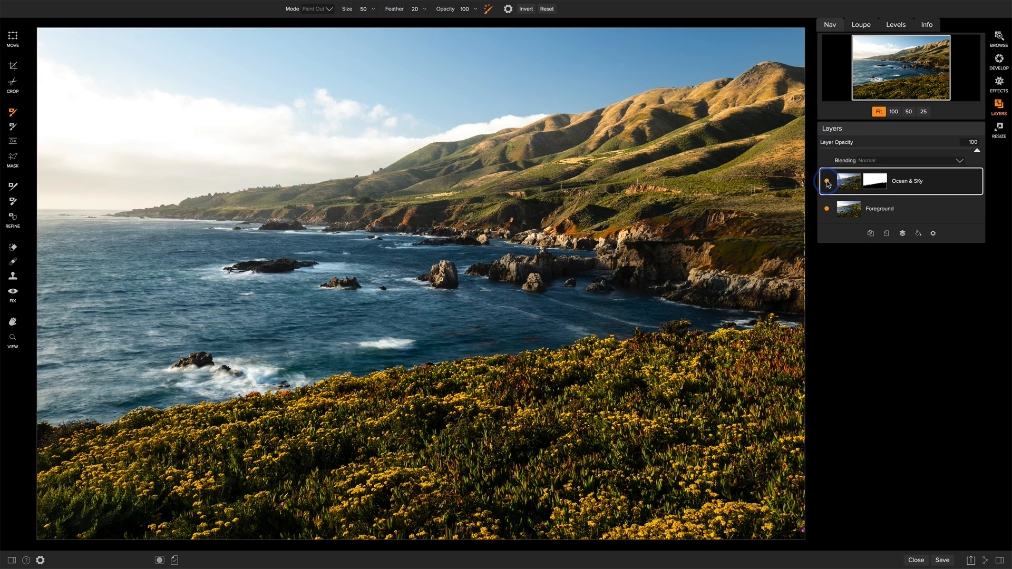